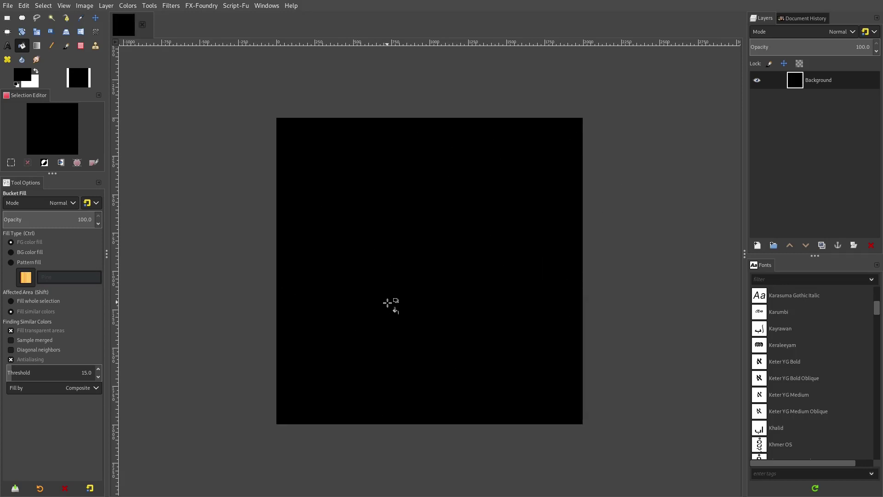
# Step: Select the Paintbrush and set the foreground colour to golden yellow ffc700
pyautogui.click(63, 46)
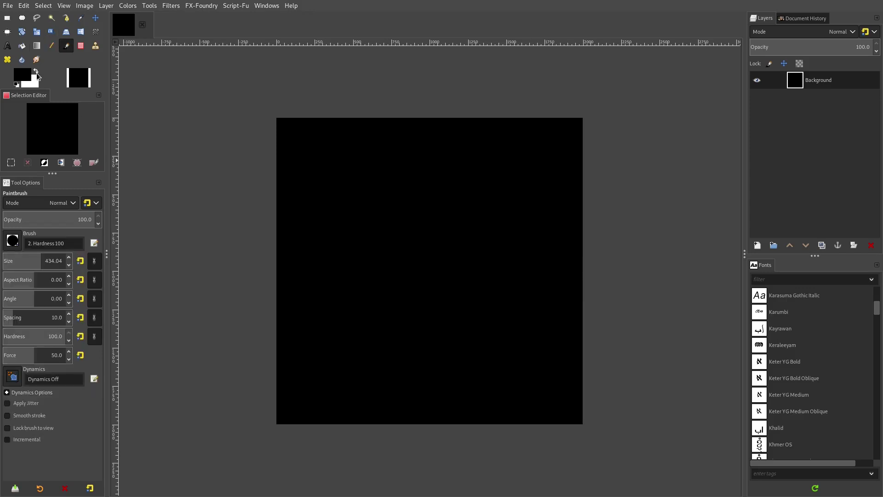
pyautogui.click(35, 69)
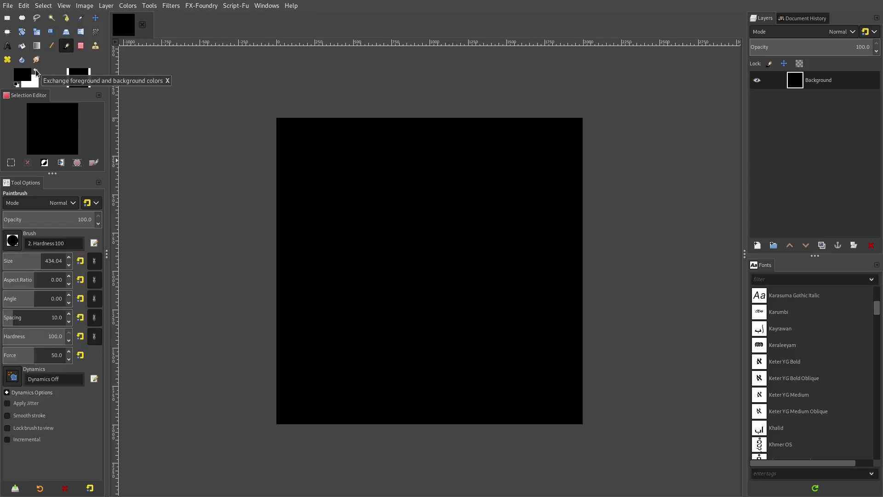
pyautogui.click(26, 79)
pyautogui.moveTo(191, 97); pyautogui.dragTo(201, 16)
pyautogui.click(226, 136)
pyautogui.moveTo(225, 136); pyautogui.dragTo(227, 137)
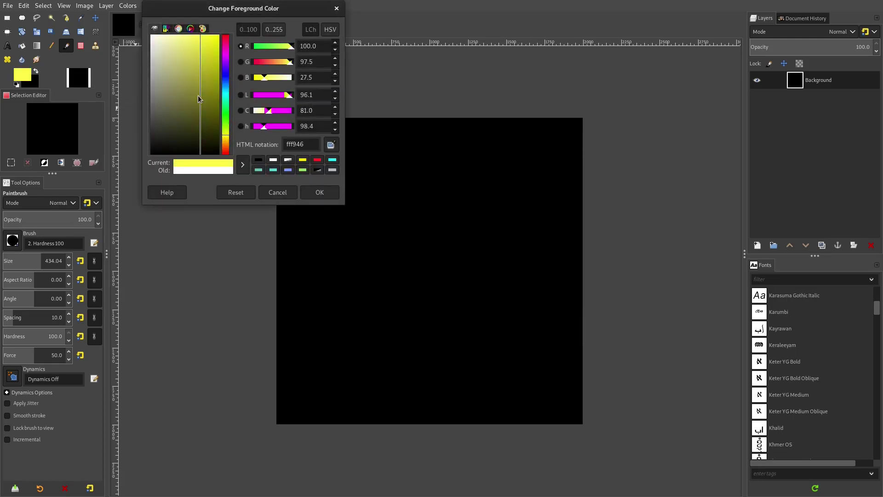
pyautogui.moveTo(198, 97)
pyautogui.mouseDown()
pyautogui.moveTo(202, 43)
pyautogui.moveTo(210, 55)
pyautogui.moveTo(219, 42)
pyautogui.mouseUp()
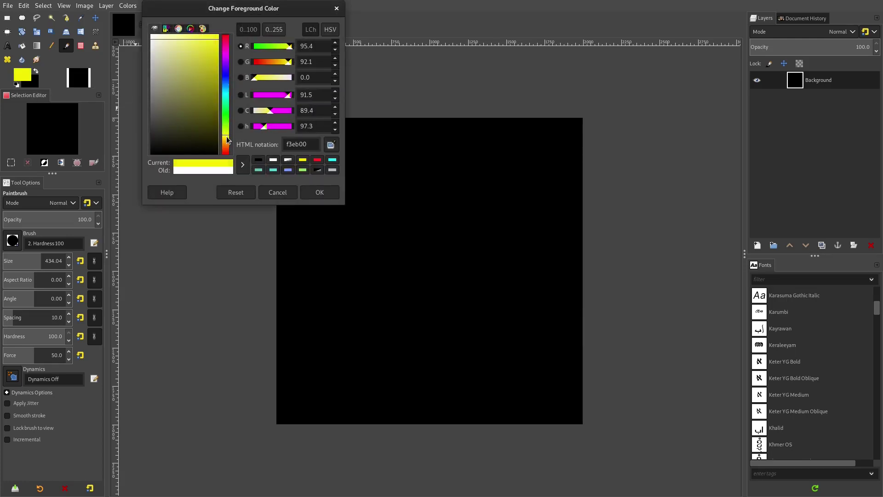
pyautogui.moveTo(228, 139); pyautogui.dragTo(230, 142)
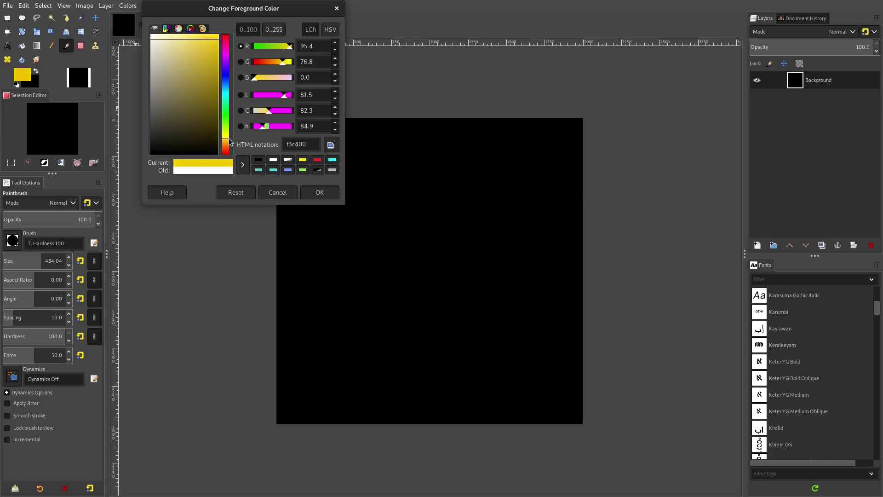
pyautogui.click(327, 191)
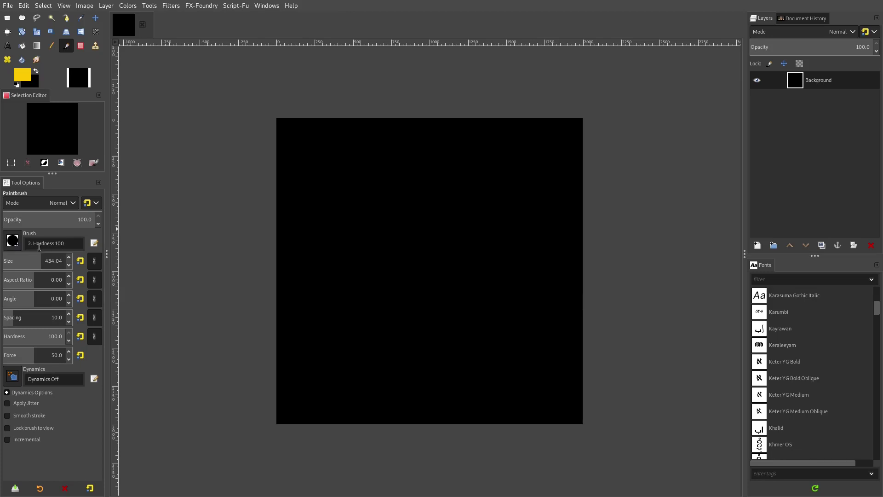
# Step: Set the Paintbrush size to 50 in Tool Options
pyautogui.click(13, 240)
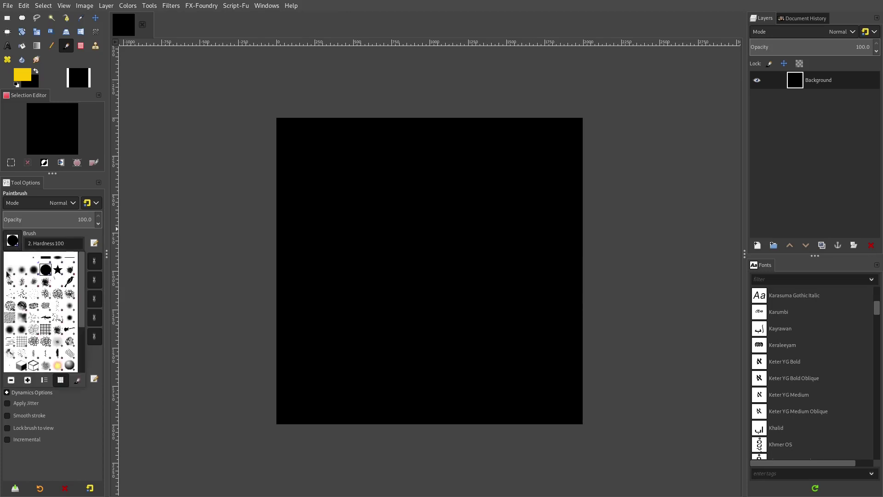
pyautogui.click(13, 241)
pyautogui.click(13, 241)
pyautogui.click(13, 241)
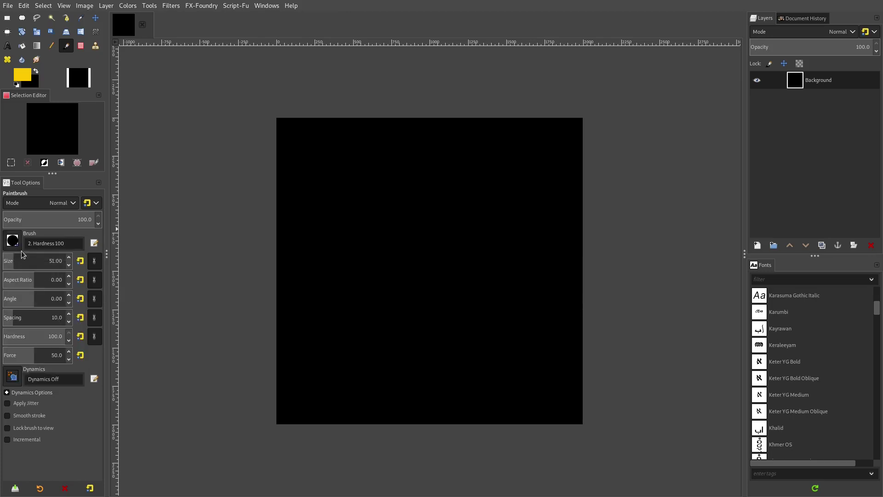
pyautogui.click(20, 248)
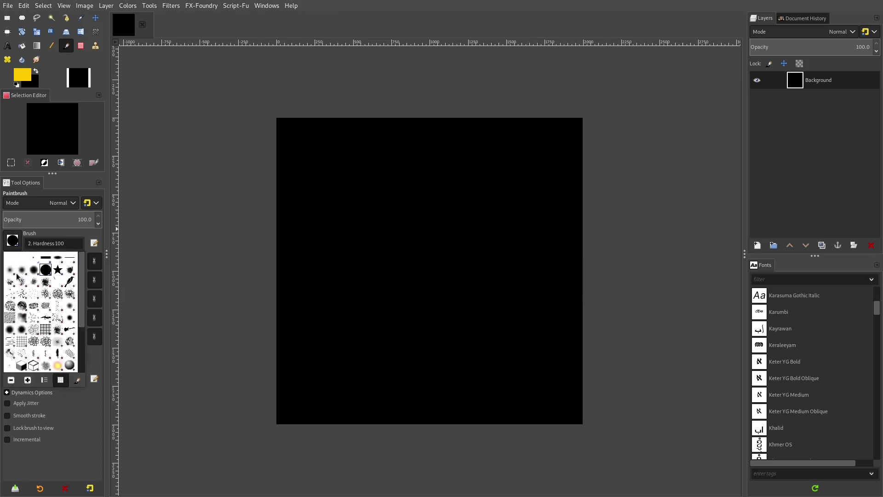
pyautogui.click(16, 249)
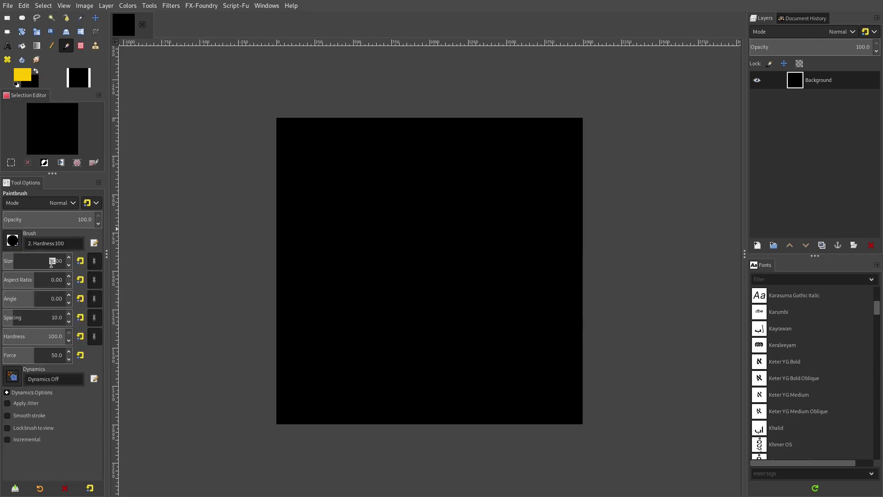
pyautogui.press('Up')
pyautogui.hotkey('ctrl', 'a')
pyautogui.write('50')
pyautogui.keyDown('ctrl'); pyautogui.scroll(1, 435, 299); pyautogui.keyUp('ctrl')
pyautogui.keyDown('ctrl'); pyautogui.scroll(-1, 364, 211); pyautogui.keyUp('ctrl')
pyautogui.scroll(1, 445, 237)
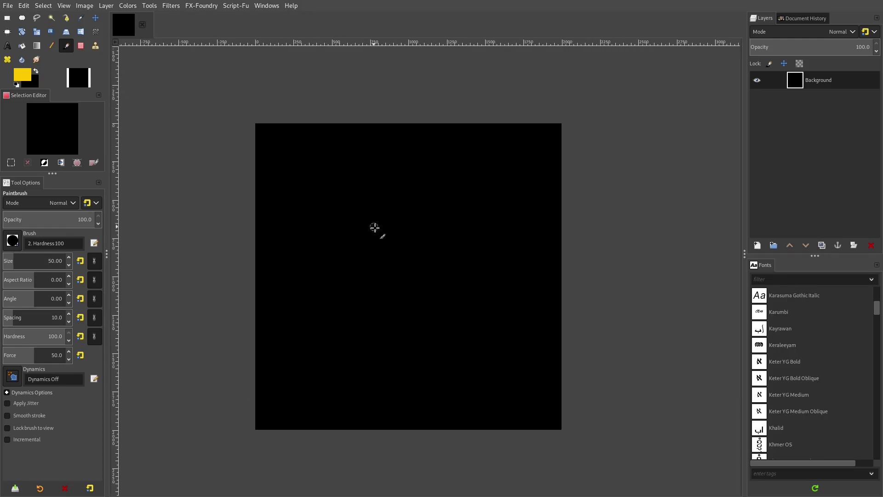
# Step: Paint two yellow test strokes and undo both, leaving the canvas plain black
pyautogui.moveTo(361, 231)
pyautogui.mouseDown()
pyautogui.moveTo(405, 277)
pyautogui.moveTo(493, 290)
pyautogui.moveTo(470, 323)
pyautogui.mouseUp()
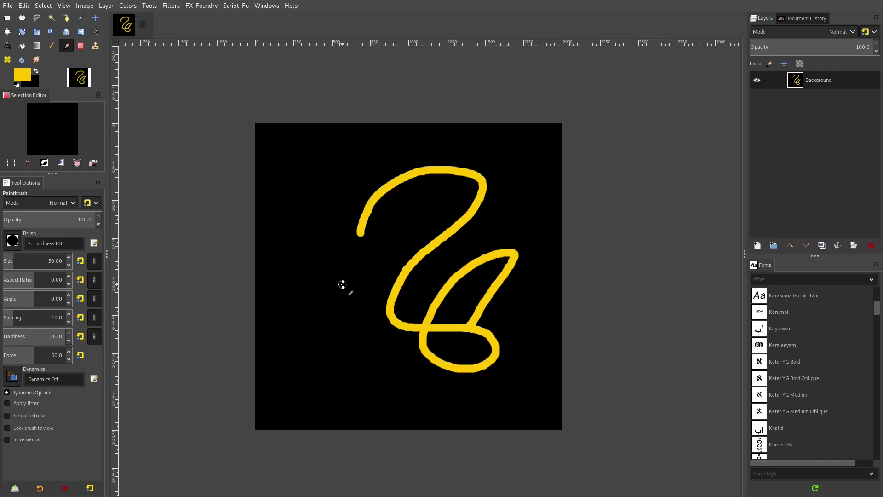
pyautogui.hotkey('ctrl', 'z')
pyautogui.moveTo(339, 239)
pyautogui.mouseDown()
pyautogui.moveTo(451, 212)
pyautogui.moveTo(456, 272)
pyautogui.mouseUp()
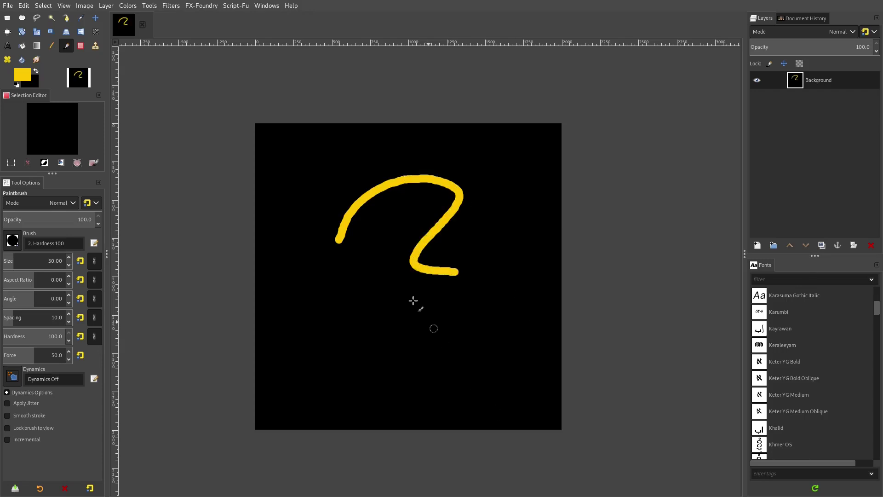
pyautogui.scroll(1, 435, 244)
pyautogui.hotkey('ctrl', 'z')
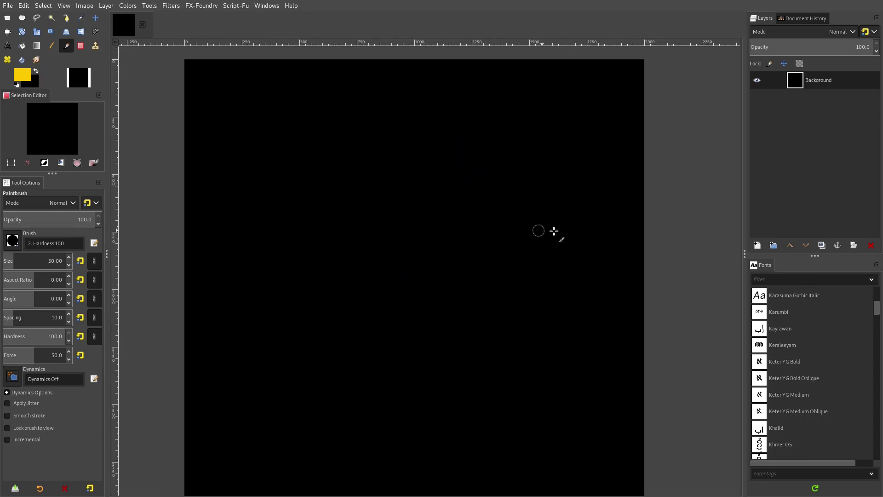
# Step: Add a new transparent layer and scribble dense golden-yellow loops across the canvas
pyautogui.click(758, 245)
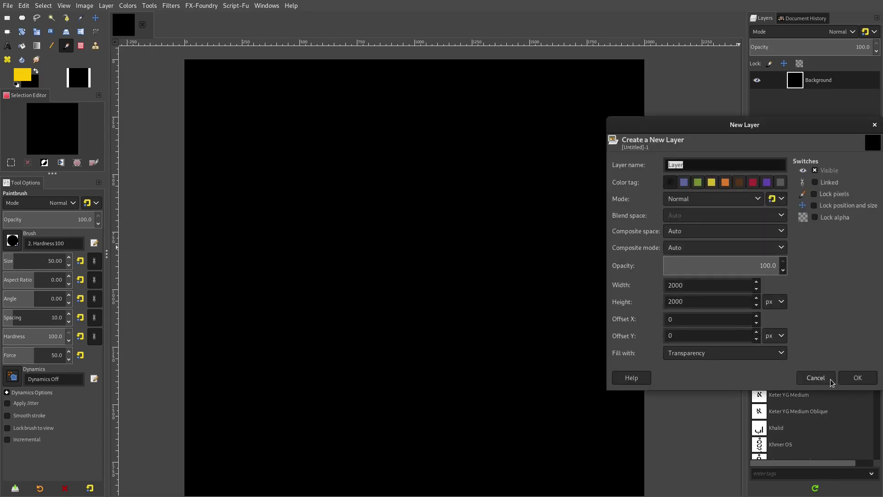
pyautogui.click(852, 376)
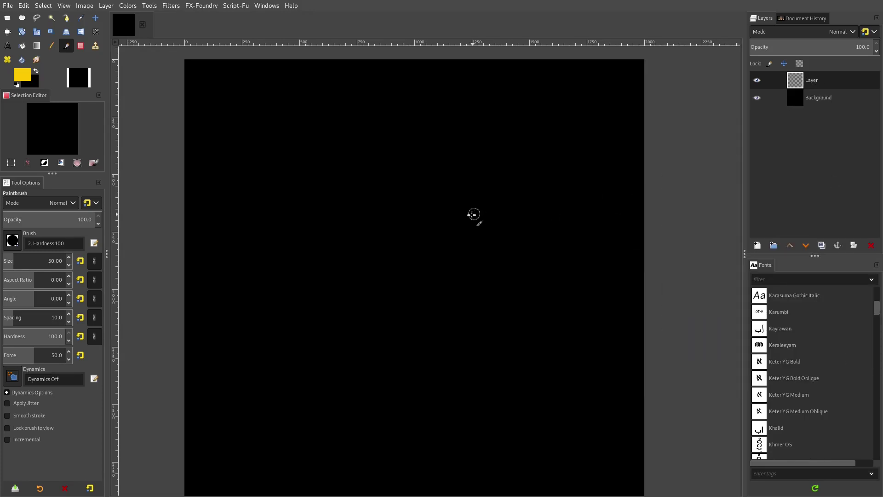
pyautogui.keyDown('ctrl'); pyautogui.scroll(-1, 450, 213); pyautogui.keyUp('ctrl')
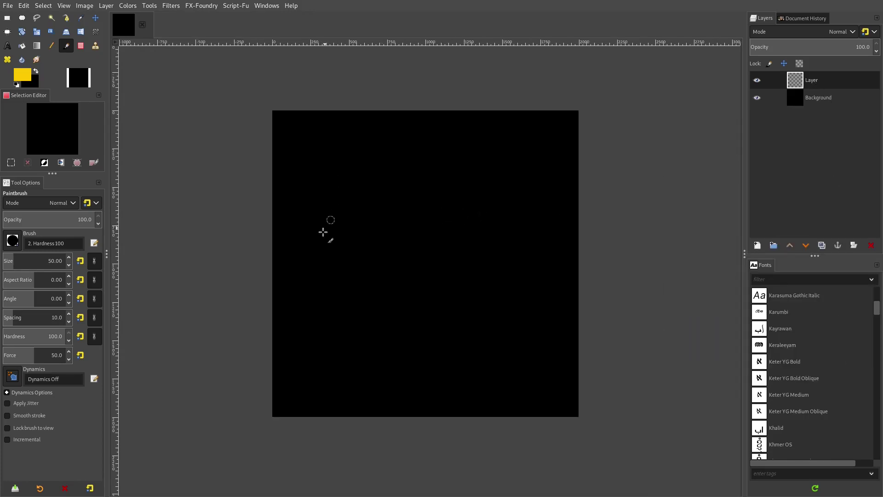
pyautogui.moveTo(323, 243)
pyautogui.mouseDown()
pyautogui.moveTo(411, 170)
pyautogui.moveTo(468, 141)
pyautogui.moveTo(425, 214)
pyautogui.moveTo(542, 150)
pyautogui.moveTo(503, 254)
pyautogui.moveTo(534, 204)
pyautogui.moveTo(496, 268)
pyautogui.moveTo(434, 244)
pyautogui.moveTo(484, 380)
pyautogui.moveTo(377, 284)
pyautogui.moveTo(382, 322)
pyautogui.moveTo(474, 307)
pyautogui.moveTo(289, 344)
pyautogui.moveTo(351, 342)
pyautogui.moveTo(416, 225)
pyautogui.moveTo(362, 212)
pyautogui.moveTo(401, 222)
pyautogui.moveTo(339, 255)
pyautogui.moveTo(309, 216)
pyautogui.moveTo(320, 153)
pyautogui.moveTo(315, 183)
pyautogui.moveTo(414, 142)
pyautogui.moveTo(473, 144)
pyautogui.moveTo(510, 125)
pyautogui.moveTo(525, 263)
pyautogui.moveTo(579, 284)
pyautogui.moveTo(504, 340)
pyautogui.moveTo(526, 353)
pyautogui.moveTo(424, 389)
pyautogui.moveTo(323, 382)
pyautogui.moveTo(289, 369)
pyautogui.moveTo(307, 259)
pyautogui.moveTo(335, 228)
pyautogui.moveTo(318, 188)
pyautogui.moveTo(485, 202)
pyautogui.moveTo(489, 241)
pyautogui.mouseUp()
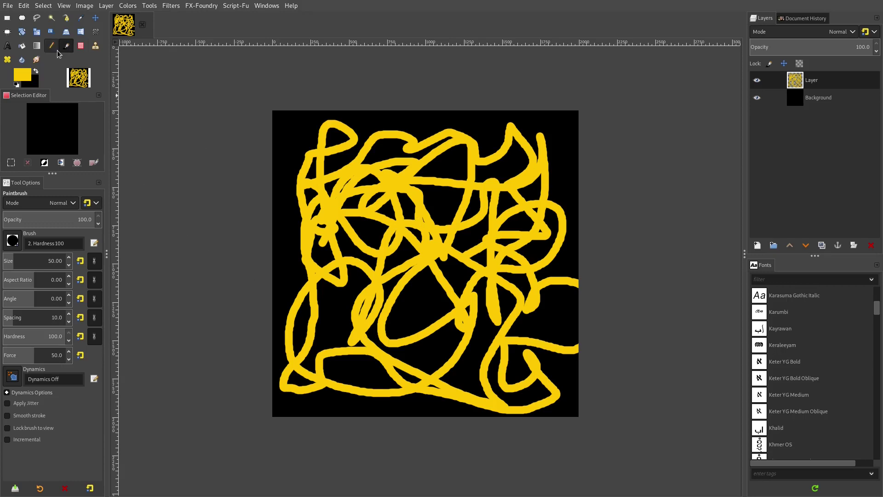
# Step: Switch to the Eraser and trim a stray stroke end near the right edge
pyautogui.click(81, 45)
pyautogui.keyDown('ctrl'); pyautogui.scroll(2, 586, 276); pyautogui.keyUp('ctrl')
pyautogui.moveTo(580, 279)
pyautogui.mouseDown()
pyautogui.moveTo(584, 308)
pyautogui.moveTo(606, 270)
pyautogui.moveTo(624, 278)
pyautogui.moveTo(609, 280)
pyautogui.moveTo(606, 424)
pyautogui.moveTo(602, 396)
pyautogui.moveTo(619, 429)
pyautogui.moveTo(590, 431)
pyautogui.moveTo(572, 414)
pyautogui.mouseUp()
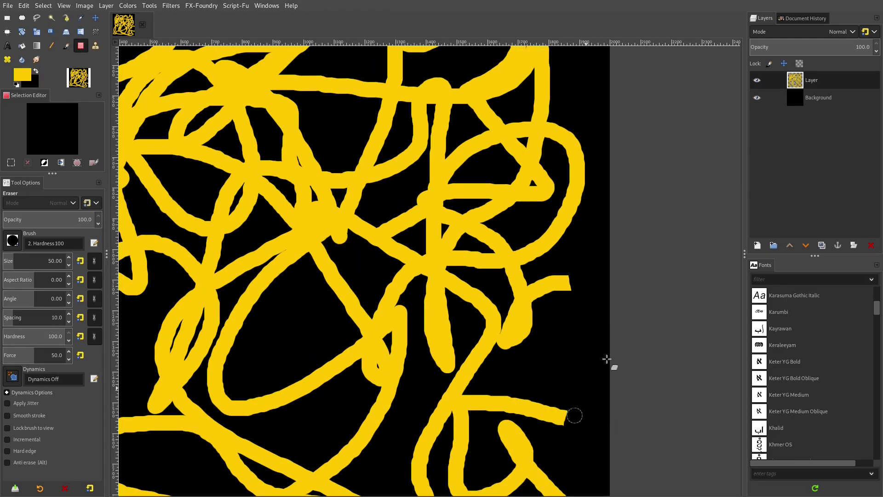
# Step: Scale the yellow scribble layer down to 1292×1292 px, centred in the canvas
pyautogui.scroll(-2, 578, 302)
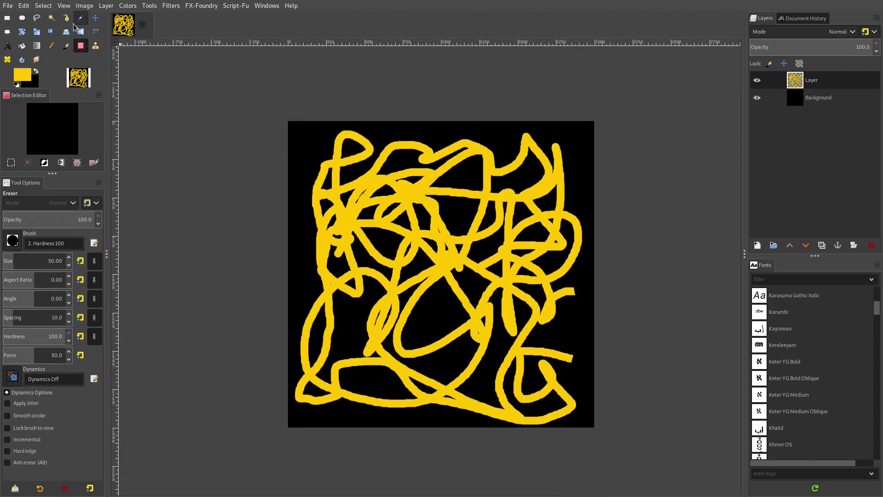
pyautogui.click(36, 31)
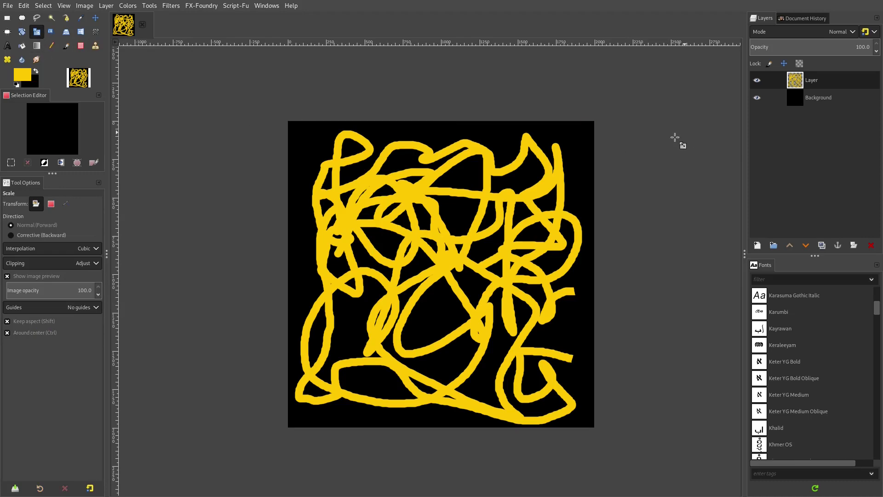
pyautogui.moveTo(616, 159); pyautogui.dragTo(547, 216)
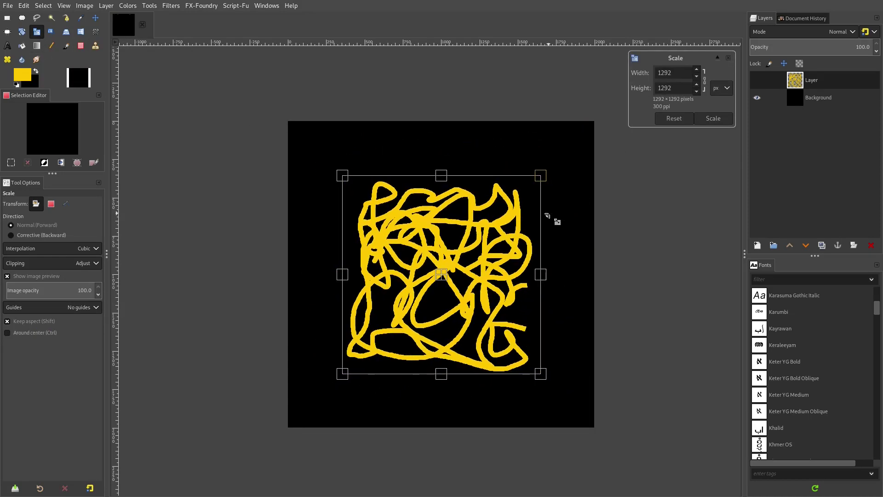
pyautogui.click(696, 119)
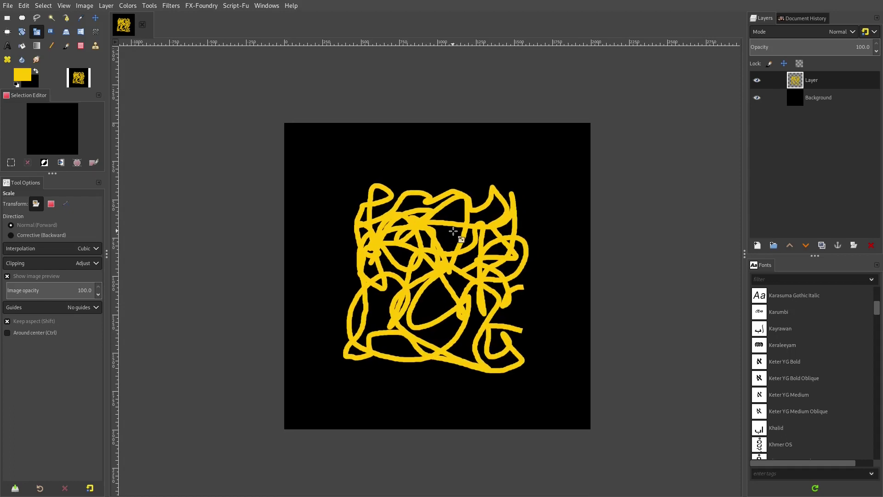
# Step: Choose Warp Transform, enlarge its size to 405.6, and undo a trial swirl
pyautogui.click(95, 35)
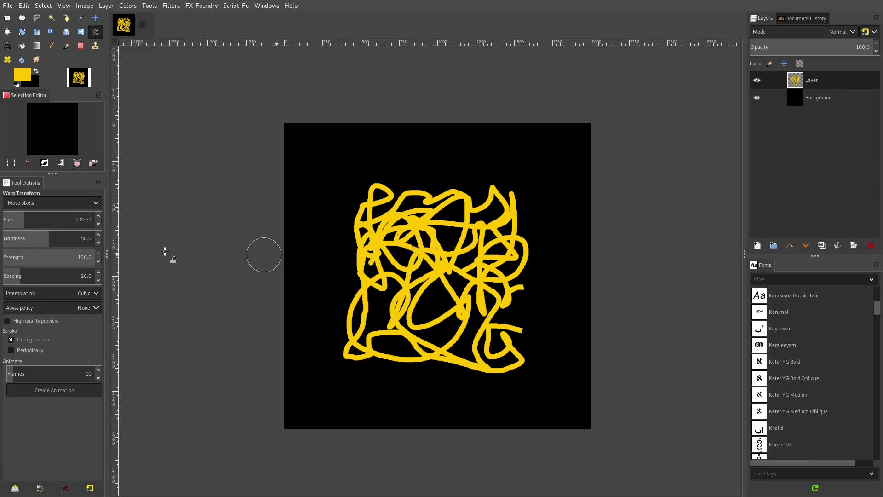
pyautogui.click(30, 218)
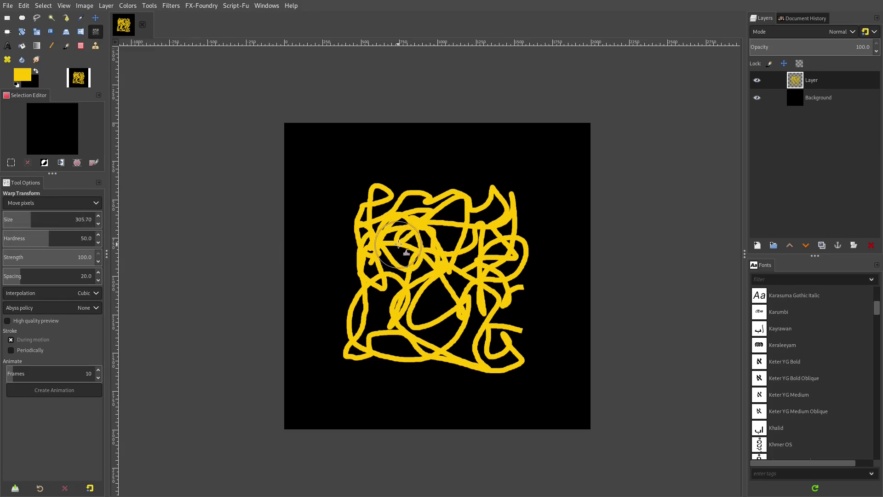
pyautogui.click(40, 218)
pyautogui.moveTo(366, 185)
pyautogui.mouseDown()
pyautogui.moveTo(322, 184)
pyautogui.moveTo(343, 200)
pyautogui.moveTo(293, 299)
pyautogui.mouseUp()
pyautogui.press('-')
pyautogui.press('-')
pyautogui.press('-')
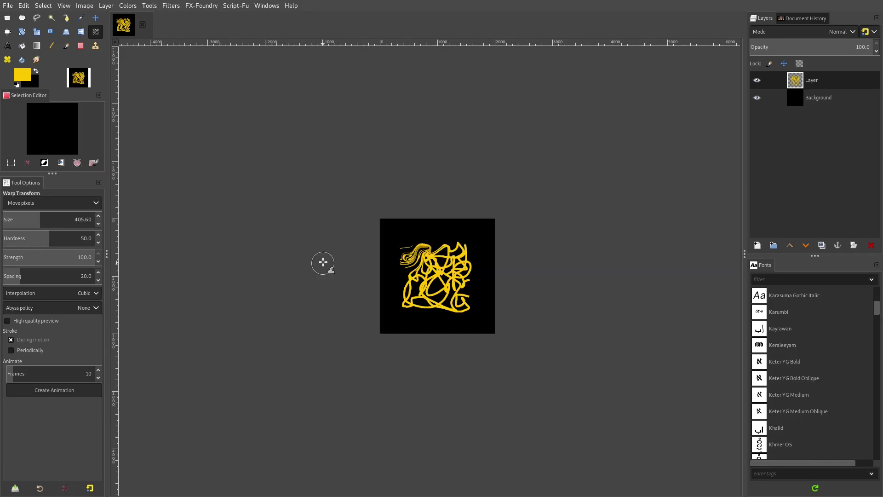
pyautogui.hotkey('ctrl', 'z')
pyautogui.scroll(2, 417, 267)
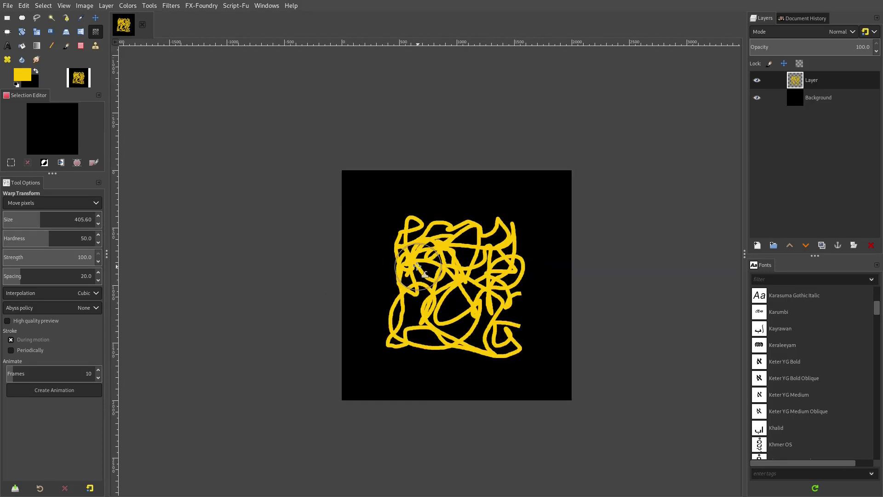
# Step: Expand the layer to full image size, try another swirl, then discard the warp strokes
pyautogui.click(107, 6)
pyautogui.click(164, 162)
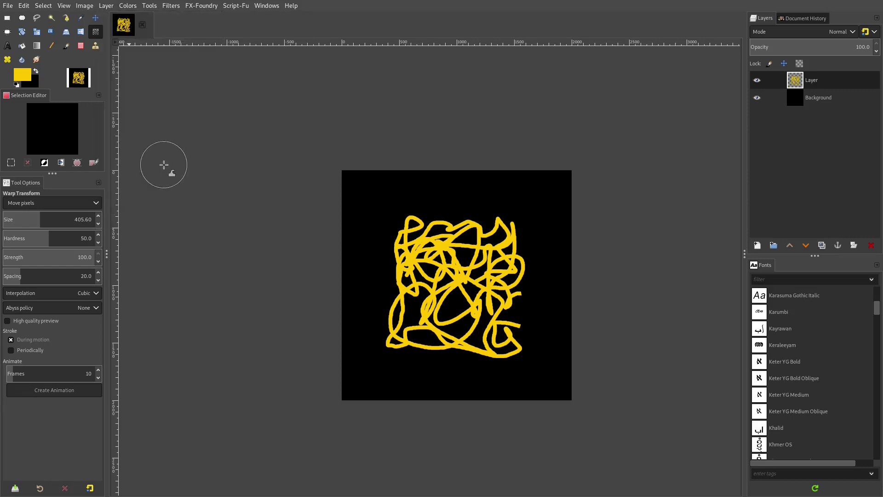
pyautogui.press('+')
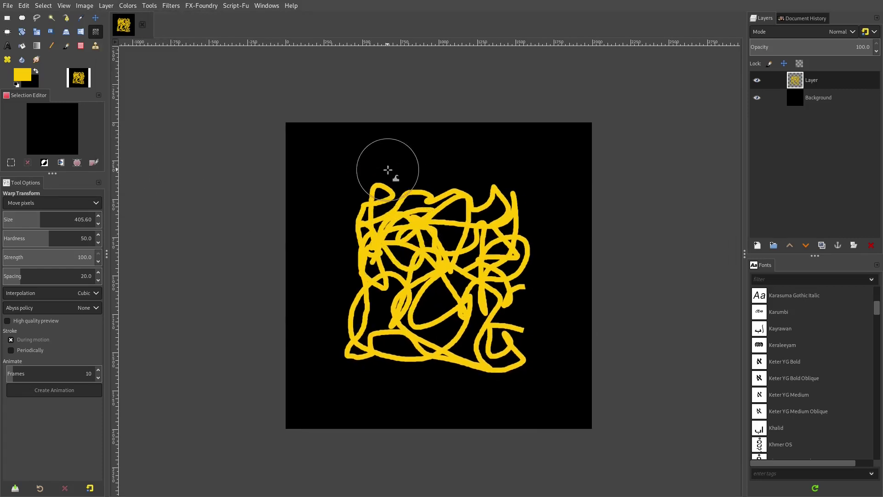
pyautogui.moveTo(388, 162)
pyautogui.mouseDown()
pyautogui.moveTo(398, 198)
pyautogui.moveTo(365, 203)
pyautogui.moveTo(390, 249)
pyautogui.moveTo(429, 188)
pyautogui.moveTo(402, 246)
pyautogui.moveTo(442, 185)
pyautogui.moveTo(476, 220)
pyautogui.moveTo(497, 274)
pyautogui.moveTo(527, 174)
pyautogui.moveTo(528, 218)
pyautogui.moveTo(439, 210)
pyautogui.moveTo(496, 243)
pyautogui.moveTo(534, 229)
pyautogui.moveTo(419, 307)
pyautogui.moveTo(514, 293)
pyautogui.moveTo(432, 370)
pyautogui.moveTo(490, 302)
pyautogui.moveTo(535, 307)
pyautogui.moveTo(464, 382)
pyautogui.moveTo(360, 322)
pyautogui.moveTo(367, 259)
pyautogui.moveTo(322, 333)
pyautogui.moveTo(408, 361)
pyautogui.moveTo(339, 265)
pyautogui.moveTo(384, 354)
pyautogui.moveTo(391, 216)
pyautogui.moveTo(442, 235)
pyautogui.moveTo(324, 242)
pyautogui.moveTo(393, 137)
pyautogui.moveTo(464, 186)
pyautogui.moveTo(500, 257)
pyautogui.moveTo(554, 262)
pyautogui.mouseUp()
pyautogui.press('1')
pyautogui.hotkey('shift', 'ctrl', 'j')
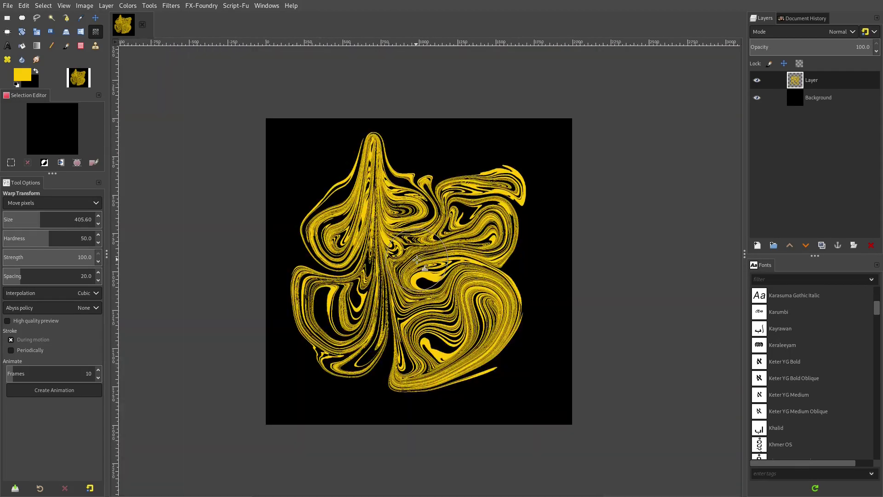
pyautogui.press('Escape')
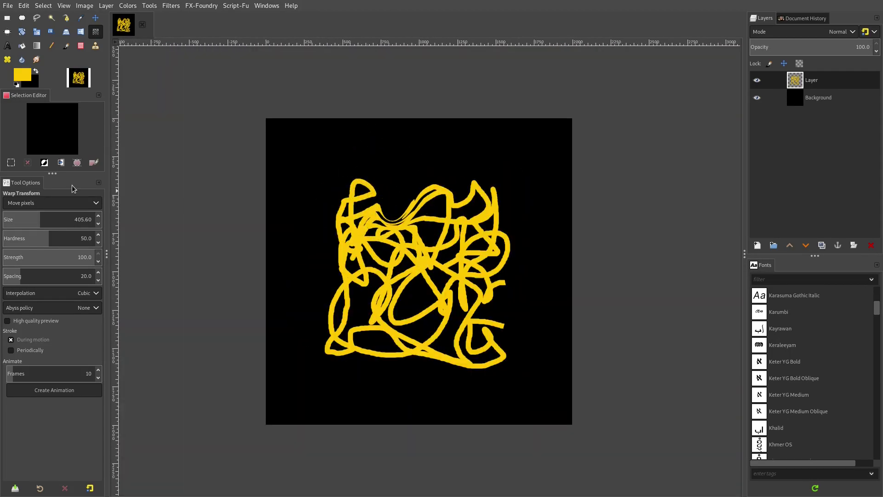
# Step: Raise the warp size to about 650 and swirl the golden scribbles into dense marbled loops
pyautogui.moveTo(51, 216); pyautogui.dragTo(63, 217)
pyautogui.moveTo(405, 189)
pyautogui.mouseDown()
pyautogui.moveTo(321, 219)
pyautogui.moveTo(293, 173)
pyautogui.moveTo(375, 174)
pyautogui.moveTo(426, 224)
pyautogui.moveTo(473, 161)
pyautogui.moveTo(520, 225)
pyautogui.moveTo(455, 303)
pyautogui.moveTo(476, 388)
pyautogui.moveTo(299, 296)
pyautogui.moveTo(363, 348)
pyautogui.moveTo(331, 251)
pyautogui.moveTo(446, 331)
pyautogui.moveTo(478, 290)
pyautogui.moveTo(318, 248)
pyautogui.moveTo(365, 212)
pyautogui.moveTo(354, 216)
pyautogui.moveTo(428, 226)
pyautogui.moveTo(483, 272)
pyautogui.moveTo(503, 247)
pyautogui.moveTo(338, 361)
pyautogui.moveTo(372, 329)
pyautogui.moveTo(363, 177)
pyautogui.moveTo(413, 233)
pyautogui.moveTo(465, 193)
pyautogui.moveTo(528, 235)
pyautogui.moveTo(525, 276)
pyautogui.moveTo(539, 268)
pyautogui.moveTo(523, 393)
pyautogui.moveTo(354, 361)
pyautogui.mouseUp()
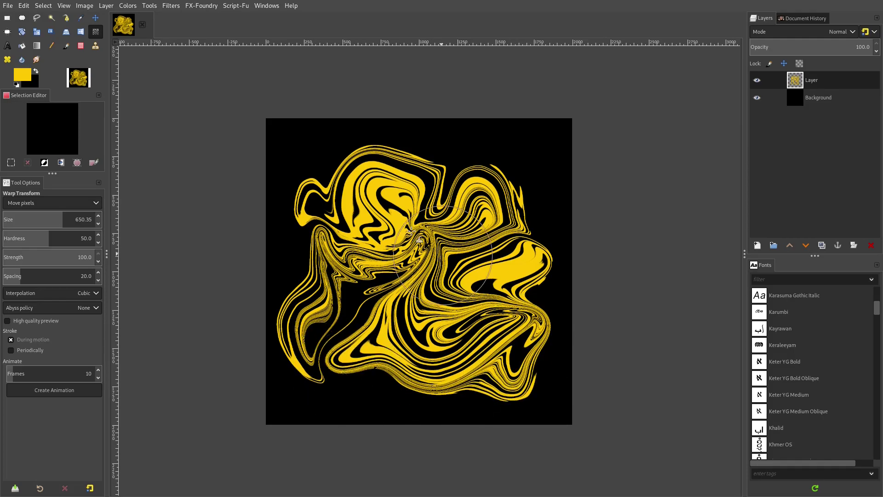
pyautogui.scroll(-2, 460, 247)
pyautogui.scroll(3, 460, 247)
pyautogui.scroll(5, 458, 247)
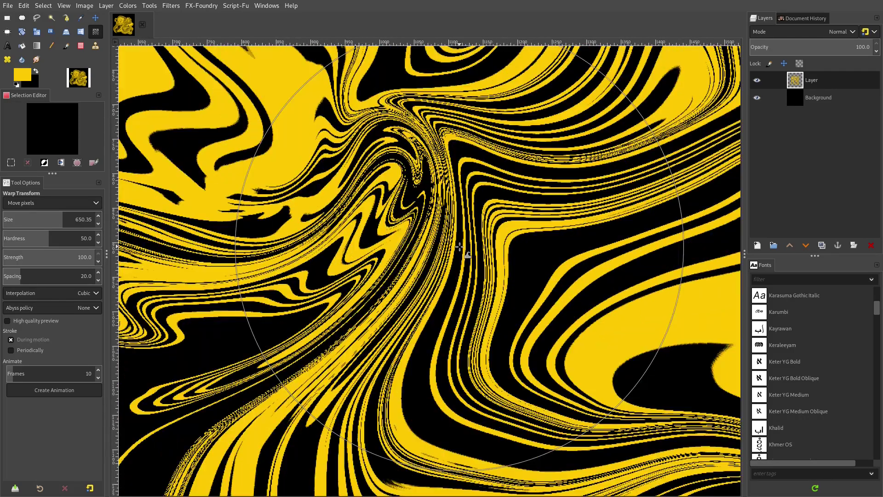
pyautogui.scroll(-8, 450, 232)
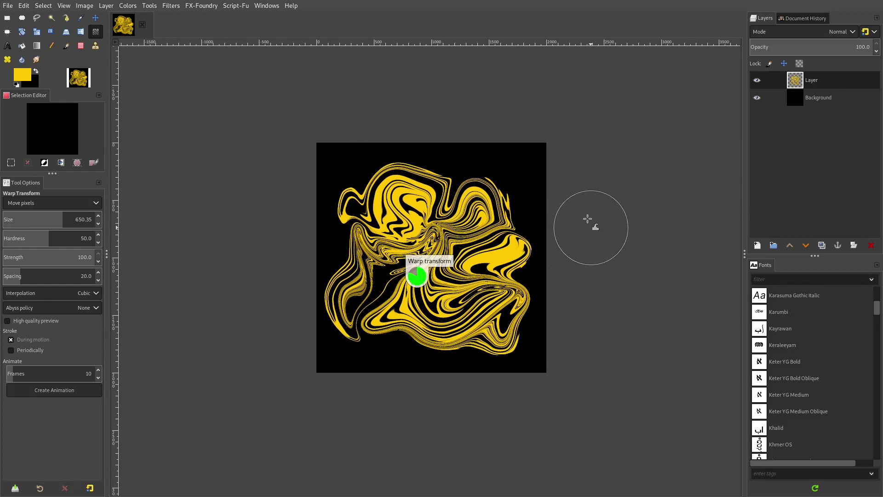
pyautogui.scroll(1, 466, 253)
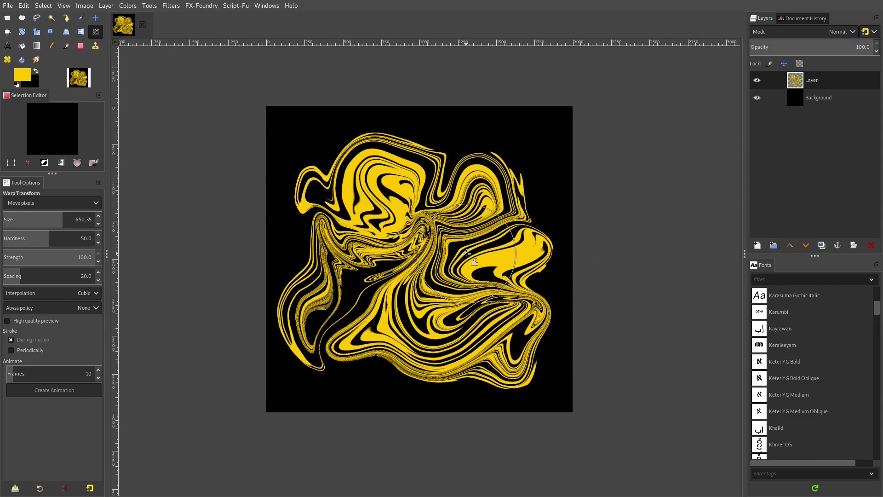
pyautogui.scroll(1, 466, 253)
pyautogui.scroll(-5, 613, 253)
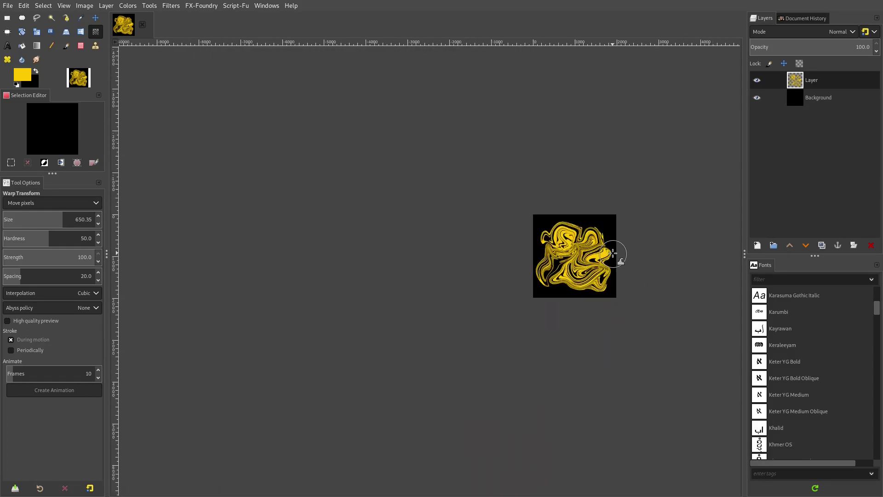
pyautogui.scroll(3, 587, 285)
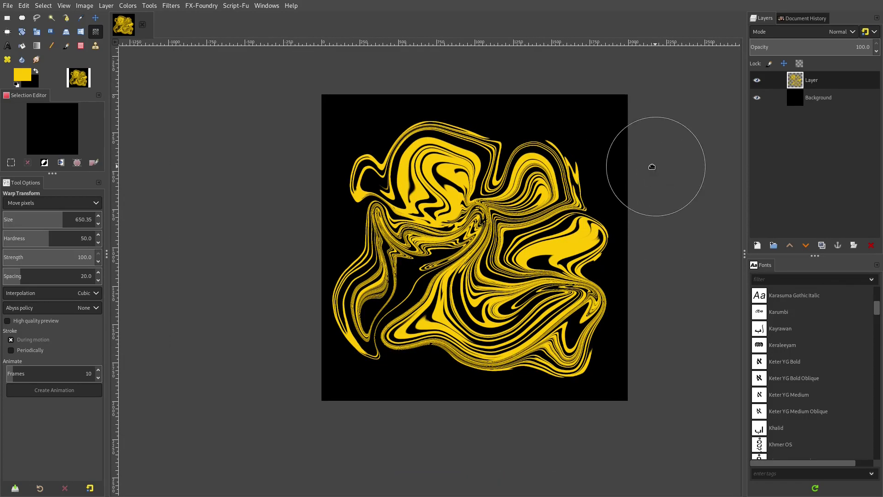
# Step: Look over the finished golden swirl and hide its layer
pyautogui.moveTo(651, 165); pyautogui.dragTo(623, 181)
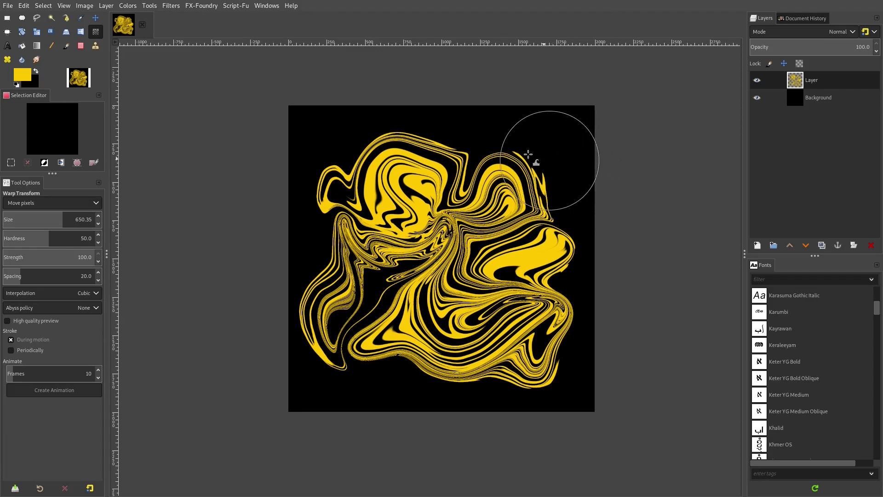
pyautogui.scroll(5, 458, 134)
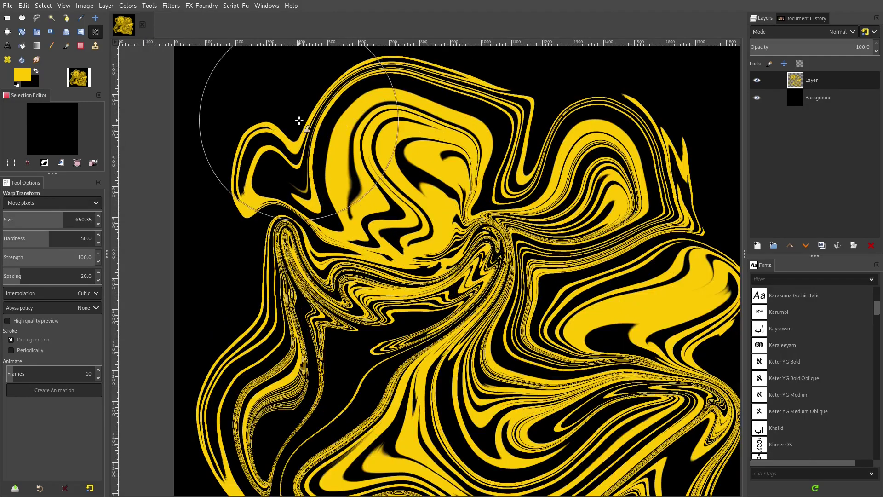
pyautogui.scroll(-5, 300, 168)
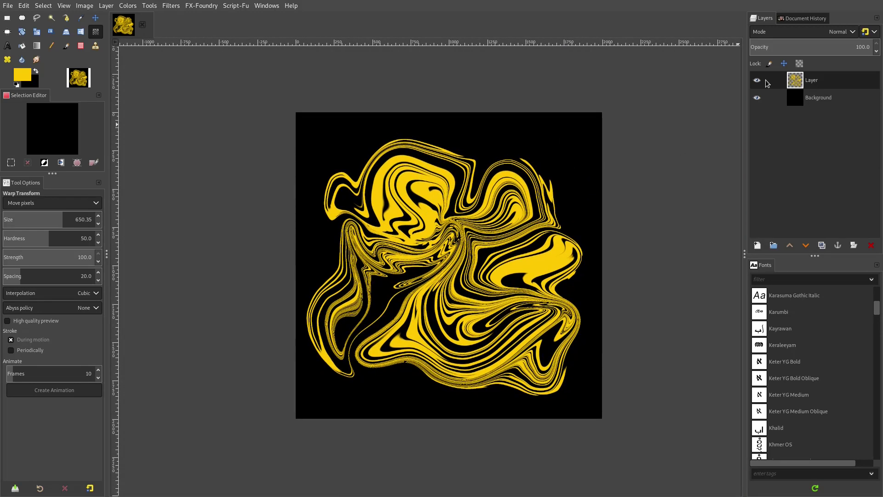
pyautogui.click(757, 81)
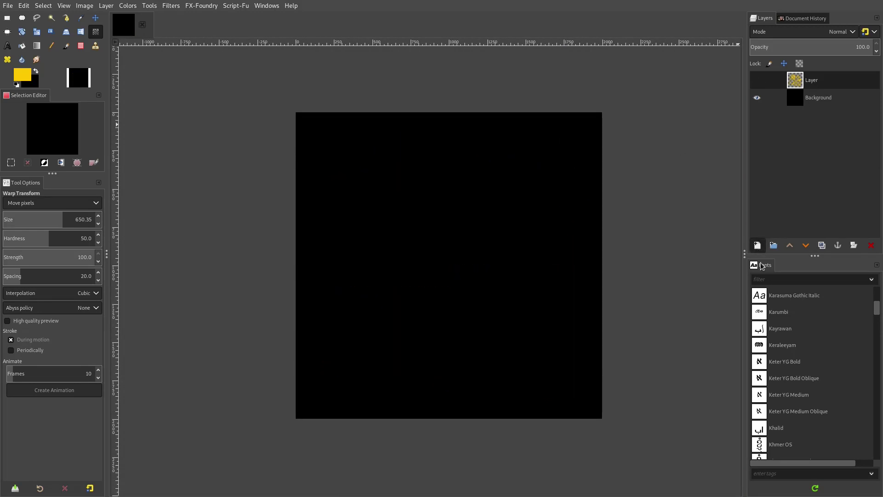
# Step: Add transparent Layer #1, set the foreground to cyan 00bcff, and select the Paintbrush
pyautogui.click(758, 245)
pyautogui.click(859, 386)
pyautogui.click(22, 74)
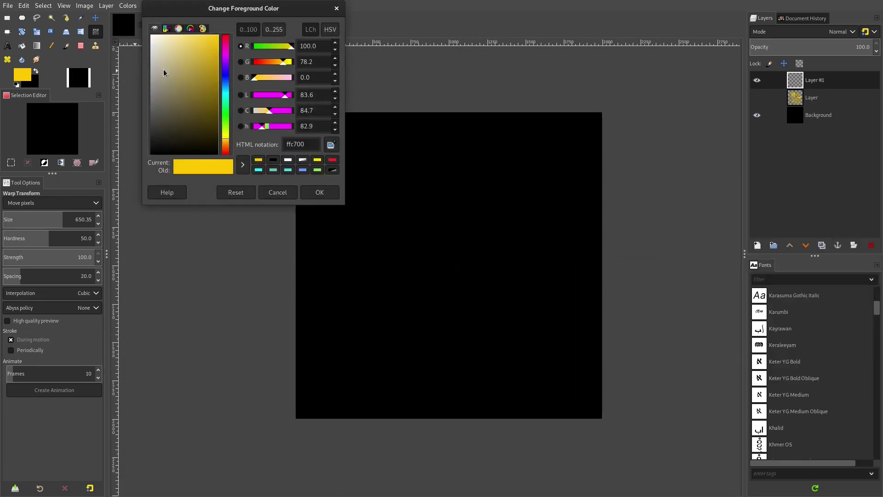
pyautogui.moveTo(225, 129); pyautogui.dragTo(226, 90)
pyautogui.click(318, 193)
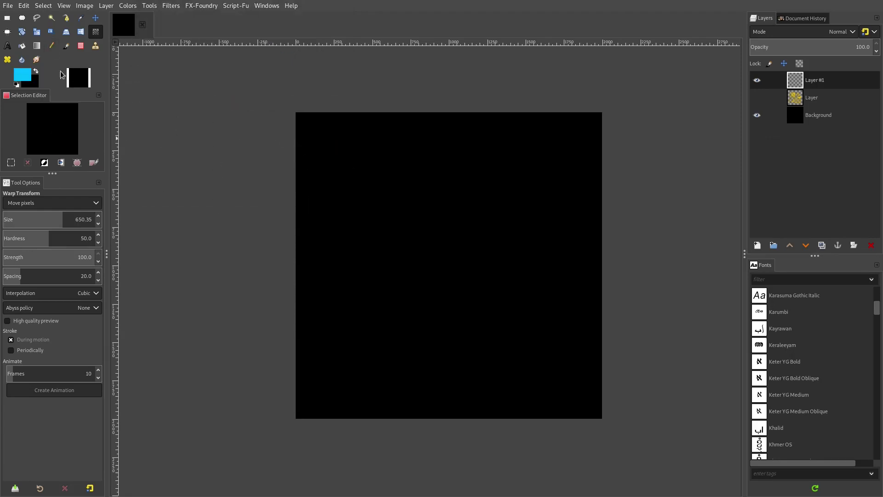
pyautogui.click(66, 47)
pyautogui.click(12, 239)
# Step: Enlarge the soft brush to about 142, undoing a first test stroke
pyautogui.click(17, 259)
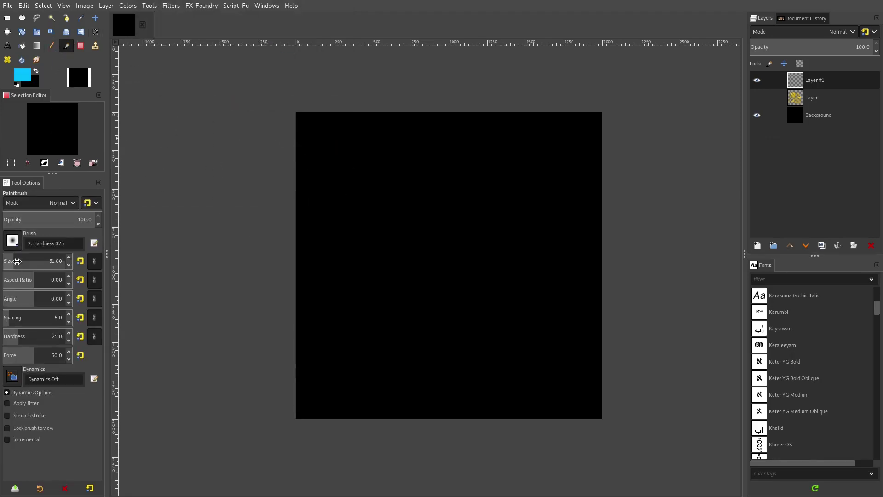
pyautogui.click(16, 260)
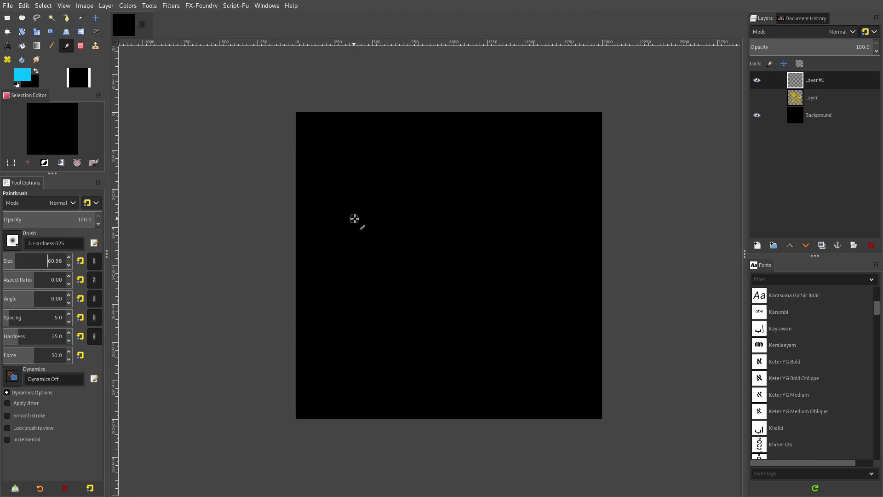
pyautogui.moveTo(399, 150); pyautogui.dragTo(371, 179)
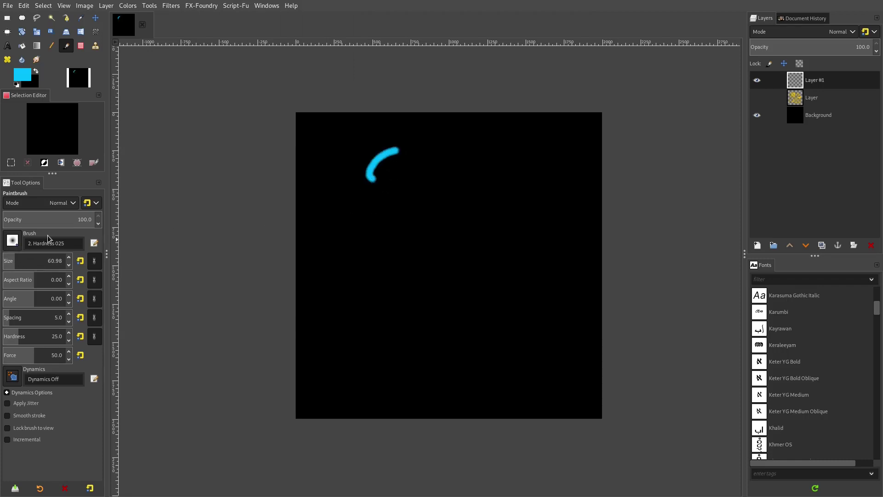
pyautogui.hotkey('ctrl', 'z')
pyautogui.click(18, 259)
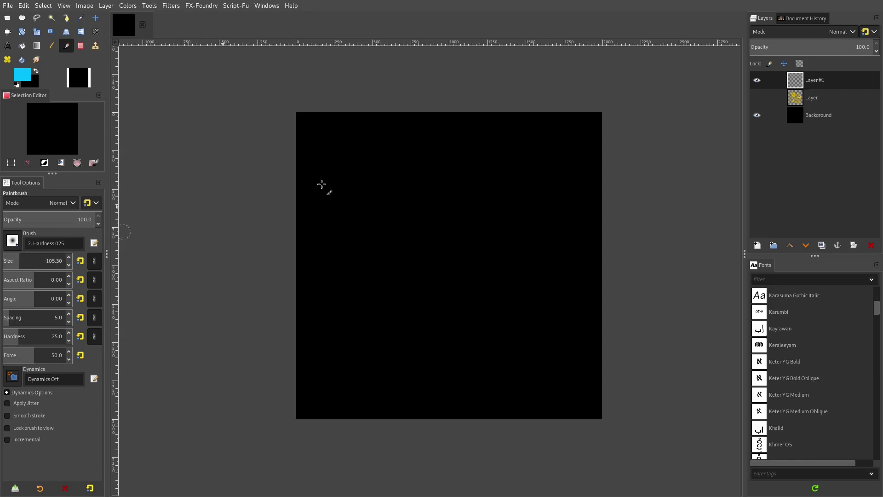
pyautogui.click(23, 260)
# Step: Paint looping cyan strokes, blobs and dots across the middle of Layer #1
pyautogui.moveTo(380, 153)
pyautogui.mouseDown()
pyautogui.moveTo(362, 159)
pyautogui.moveTo(368, 181)
pyautogui.moveTo(400, 170)
pyautogui.moveTo(439, 181)
pyautogui.moveTo(438, 232)
pyautogui.moveTo(504, 161)
pyautogui.moveTo(519, 212)
pyautogui.moveTo(497, 283)
pyautogui.mouseUp()
pyautogui.moveTo(478, 254)
pyautogui.mouseDown()
pyautogui.moveTo(328, 245)
pyautogui.moveTo(408, 279)
pyautogui.moveTo(339, 334)
pyautogui.moveTo(418, 312)
pyautogui.moveTo(463, 325)
pyautogui.moveTo(508, 286)
pyautogui.moveTo(519, 351)
pyautogui.moveTo(427, 370)
pyautogui.moveTo(536, 323)
pyautogui.moveTo(541, 237)
pyautogui.mouseUp()
pyautogui.moveTo(390, 228); pyautogui.dragTo(390, 251)
pyautogui.moveTo(446, 211); pyautogui.dragTo(462, 136)
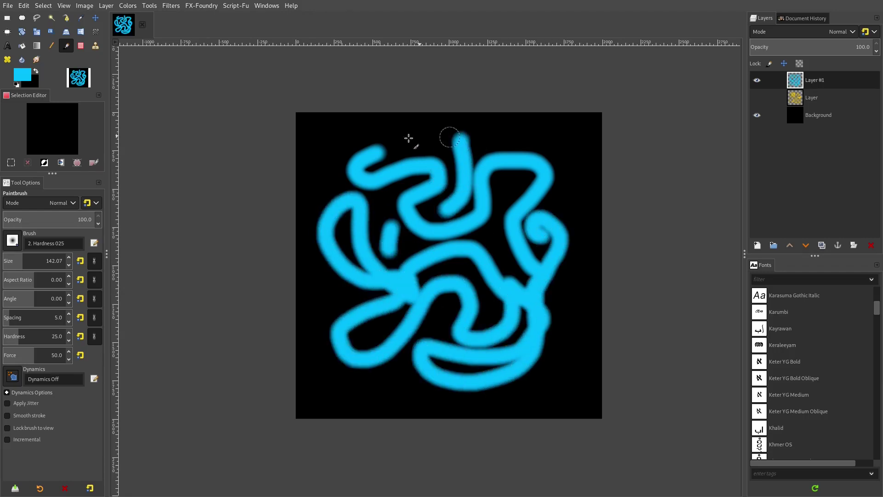
pyautogui.moveTo(408, 138); pyautogui.dragTo(400, 151)
pyautogui.moveTo(499, 141); pyautogui.dragTo(524, 137)
pyautogui.click(504, 187)
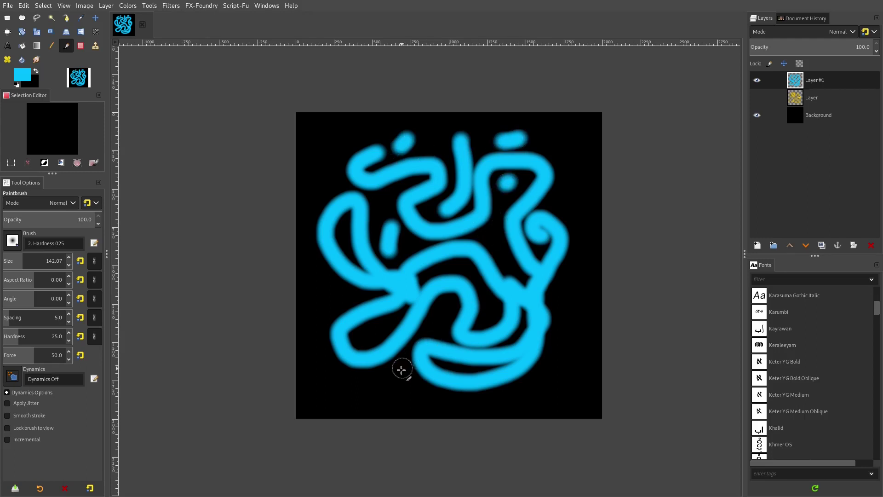
pyautogui.moveTo(391, 382); pyautogui.dragTo(369, 391)
pyautogui.moveTo(352, 301); pyautogui.dragTo(327, 288)
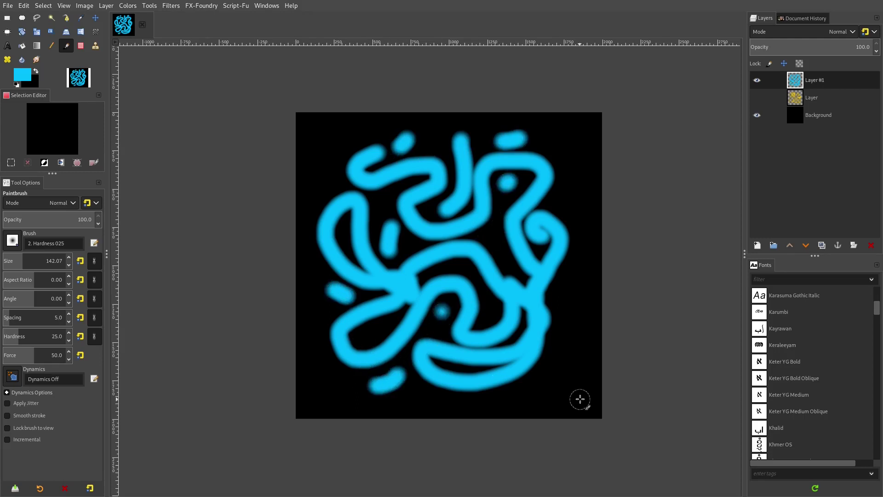
pyautogui.moveTo(555, 365); pyautogui.dragTo(533, 383)
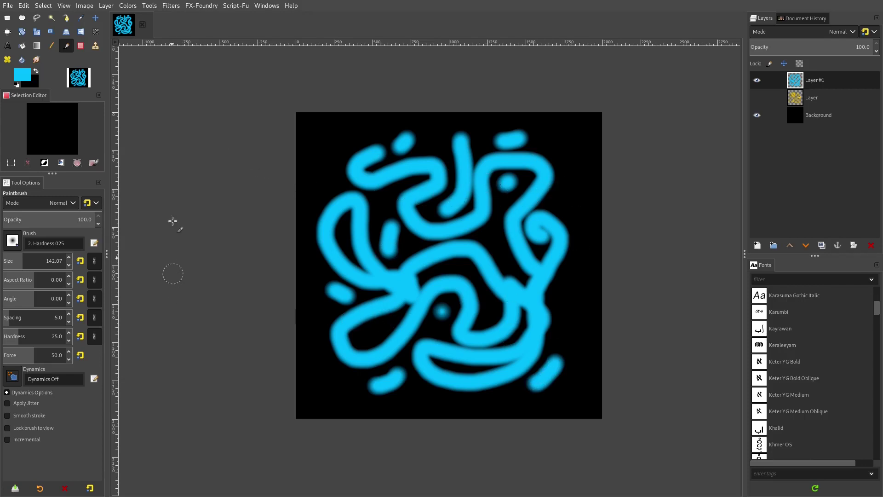
# Step: Use Warp Transform to smear and twist the cyan strokes into one large marbled swirl
pyautogui.click(98, 32)
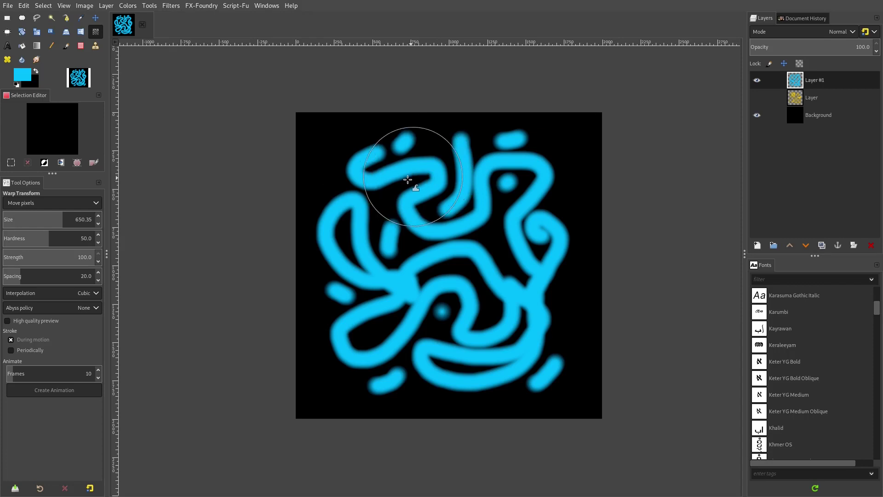
pyautogui.moveTo(404, 150)
pyautogui.mouseDown()
pyautogui.moveTo(355, 171)
pyautogui.moveTo(446, 169)
pyautogui.moveTo(509, 152)
pyautogui.moveTo(552, 163)
pyautogui.mouseUp()
pyautogui.moveTo(530, 225)
pyautogui.mouseDown()
pyautogui.moveTo(429, 315)
pyautogui.moveTo(528, 312)
pyautogui.moveTo(497, 350)
pyautogui.moveTo(542, 355)
pyautogui.moveTo(529, 319)
pyautogui.moveTo(367, 347)
pyautogui.moveTo(527, 366)
pyautogui.moveTo(529, 340)
pyautogui.moveTo(459, 357)
pyautogui.moveTo(429, 387)
pyautogui.moveTo(497, 350)
pyautogui.moveTo(460, 331)
pyautogui.moveTo(409, 391)
pyautogui.moveTo(493, 381)
pyautogui.moveTo(467, 356)
pyautogui.moveTo(456, 370)
pyautogui.moveTo(484, 397)
pyautogui.mouseUp()
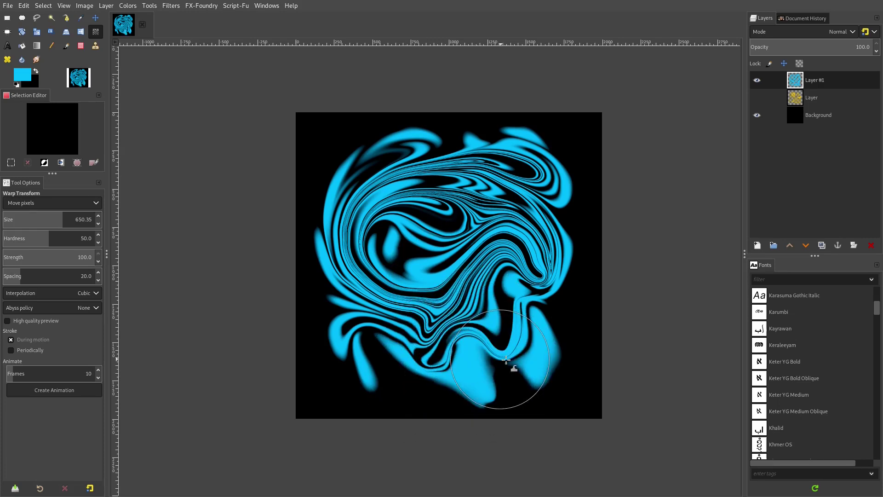
pyautogui.moveTo(506, 359); pyautogui.dragTo(558, 365)
pyautogui.keyDown('ctrl'); pyautogui.scroll(-4, 552, 208); pyautogui.keyUp('ctrl')
pyautogui.keyDown('ctrl'); pyautogui.scroll(5, 570, 175); pyautogui.keyUp('ctrl')
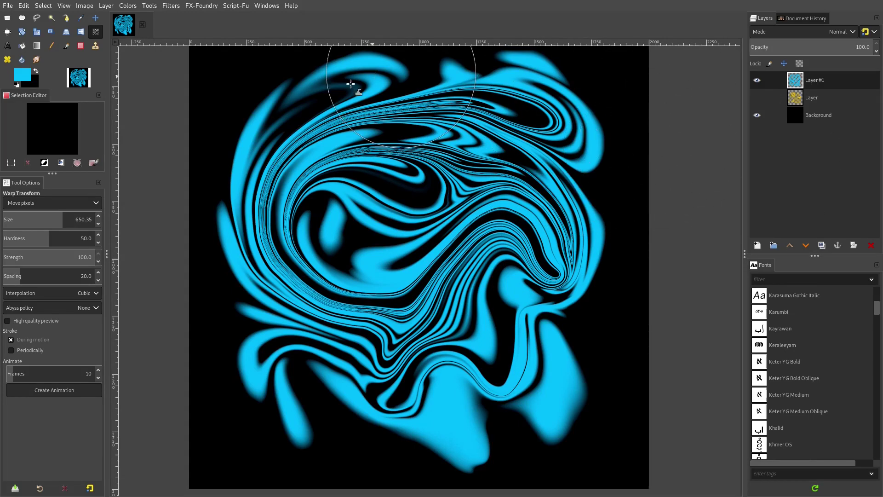
pyautogui.keyDown('ctrl'); pyautogui.scroll(4, 266, 79); pyautogui.keyUp('ctrl')
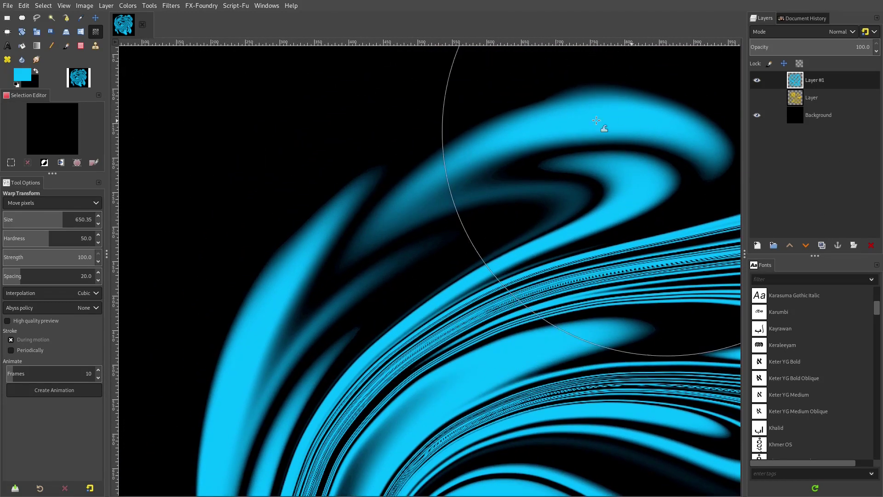
pyautogui.keyDown('ctrl'); pyautogui.scroll(-2, 325, 203); pyautogui.keyUp('ctrl')
pyautogui.keyDown('ctrl'); pyautogui.scroll(3, 399, 279); pyautogui.keyUp('ctrl')
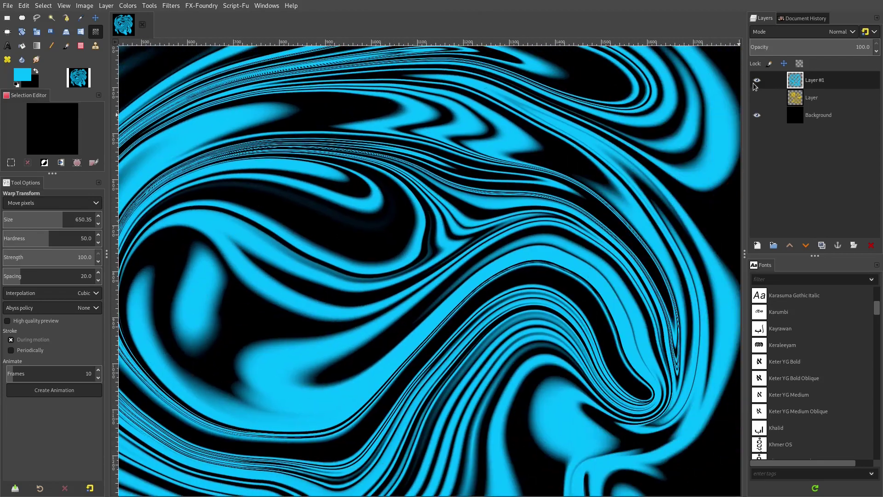
pyautogui.click(756, 80)
pyautogui.click(757, 97)
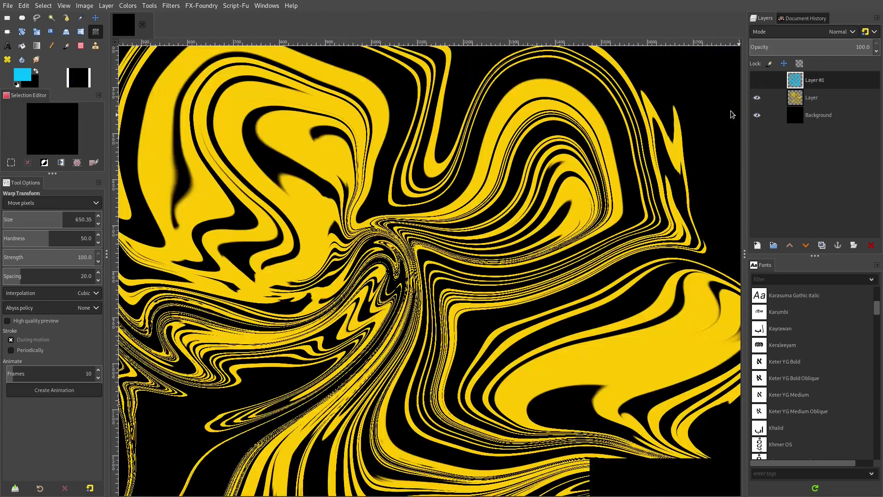
pyautogui.keyDown('ctrl'); pyautogui.scroll(-3, 414, 230); pyautogui.keyUp('ctrl')
pyautogui.keyDown('ctrl'); pyautogui.scroll(2, 368, 230); pyautogui.keyUp('ctrl')
pyautogui.keyDown('ctrl'); pyautogui.scroll(4, 487, 219); pyautogui.keyUp('ctrl')
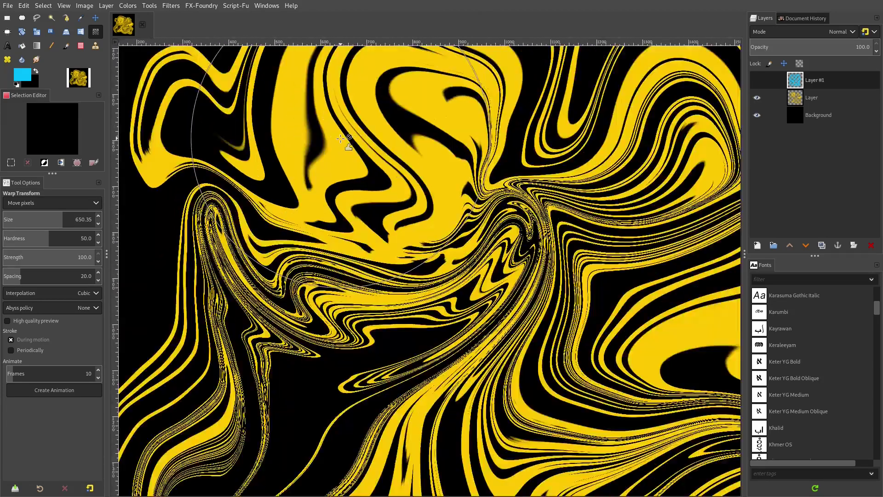
pyautogui.keyDown('ctrl'); pyautogui.scroll(-4, 511, 234); pyautogui.keyUp('ctrl')
pyautogui.keyDown('ctrl'); pyautogui.scroll(-3, 508, 235); pyautogui.keyUp('ctrl')
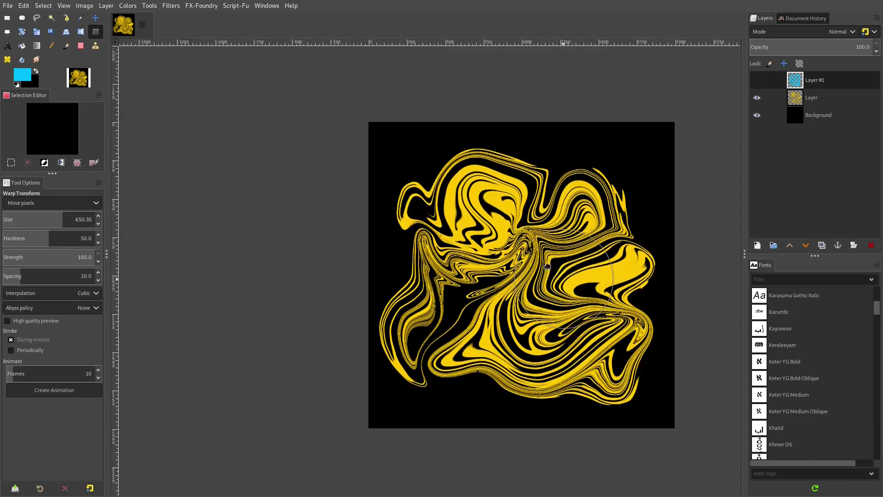
pyautogui.keyDown('ctrl'); pyautogui.scroll(4, 552, 216); pyautogui.keyUp('ctrl')
pyautogui.keyDown('ctrl'); pyautogui.scroll(-3, 594, 198); pyautogui.keyUp('ctrl')
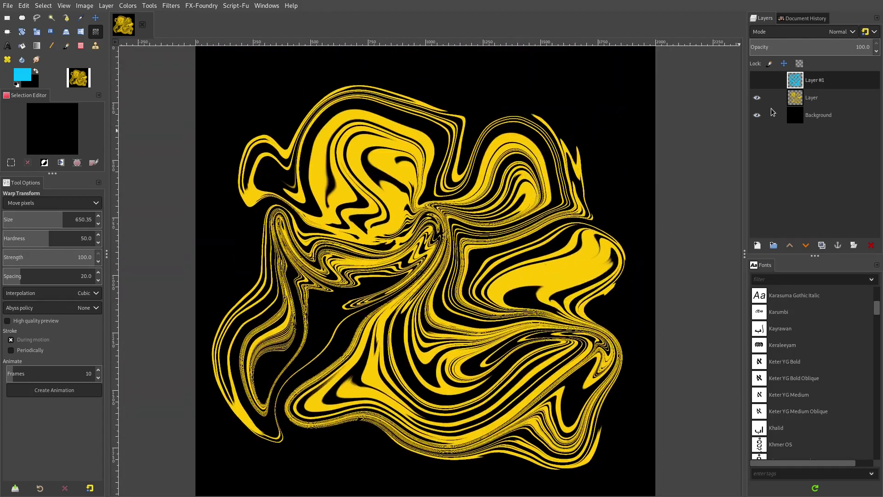
pyautogui.click(757, 97)
pyautogui.click(757, 80)
pyautogui.keyDown('ctrl'); pyautogui.scroll(-2, 637, 153); pyautogui.keyUp('ctrl')
pyautogui.keyDown('ctrl'); pyautogui.scroll(-2, 648, 151); pyautogui.keyUp('ctrl')
pyautogui.keyDown('ctrl'); pyautogui.scroll(4, 646, 149); pyautogui.keyUp('ctrl')
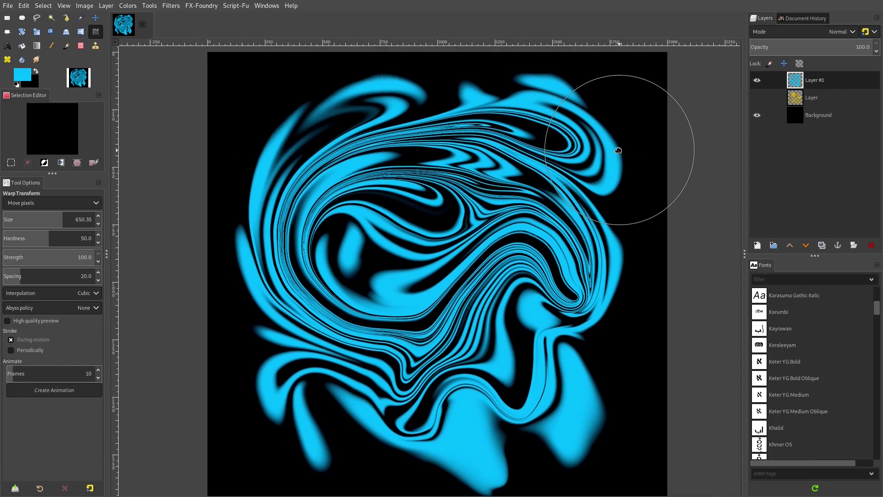
pyautogui.keyDown('ctrl'); pyautogui.scroll(-1, 541, 173); pyautogui.keyUp('ctrl')
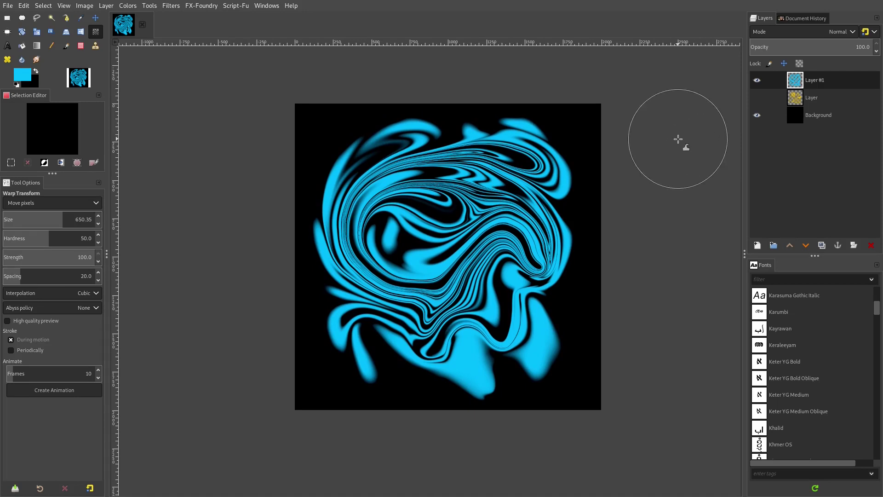
# Step: Activate Background, duplicate the cyan swirl layer via its context menu, then close Layer #1's menu
pyautogui.click(808, 122)
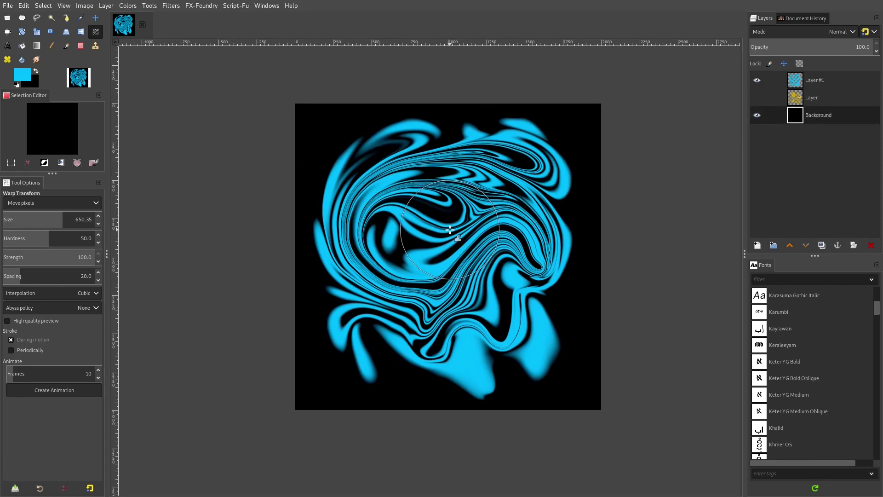
pyautogui.scroll(1, 472, 188)
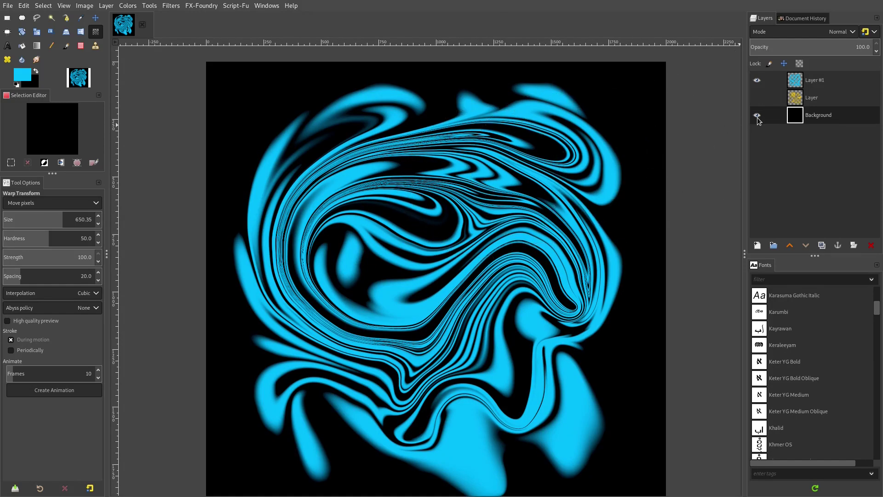
pyautogui.rightClick(802, 84)
pyautogui.click(778, 185)
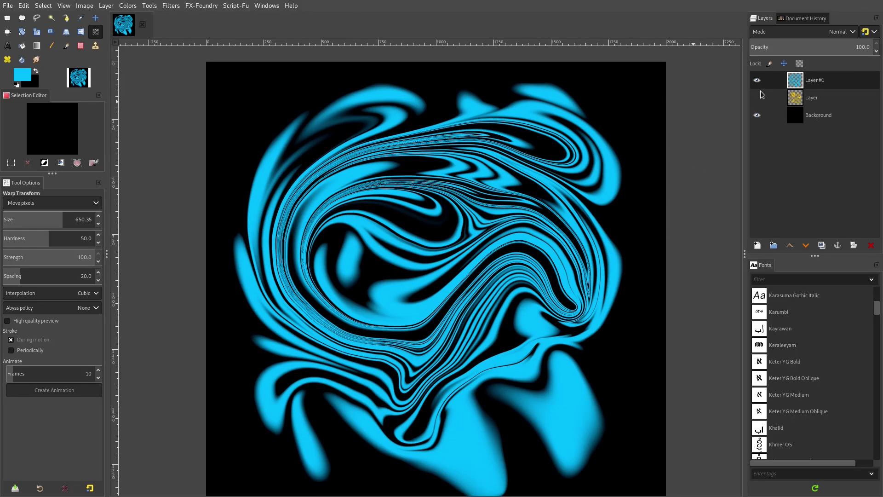
pyautogui.rightClick(818, 86)
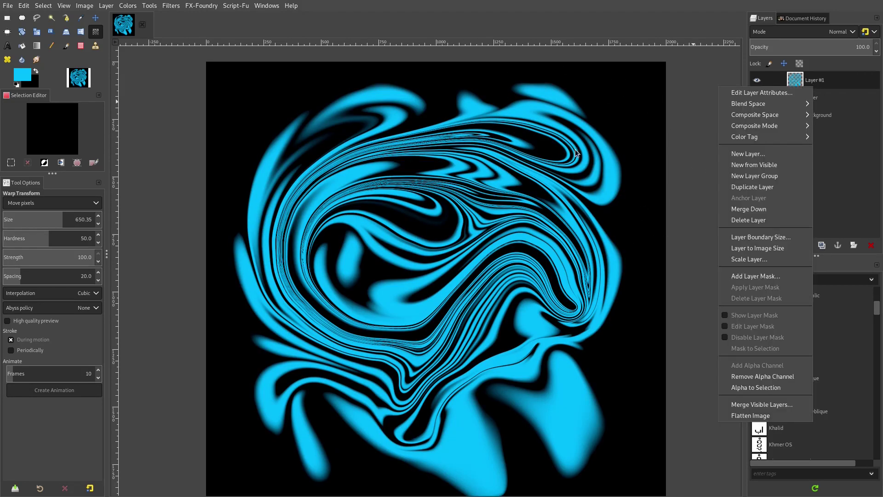
pyautogui.click(572, 183)
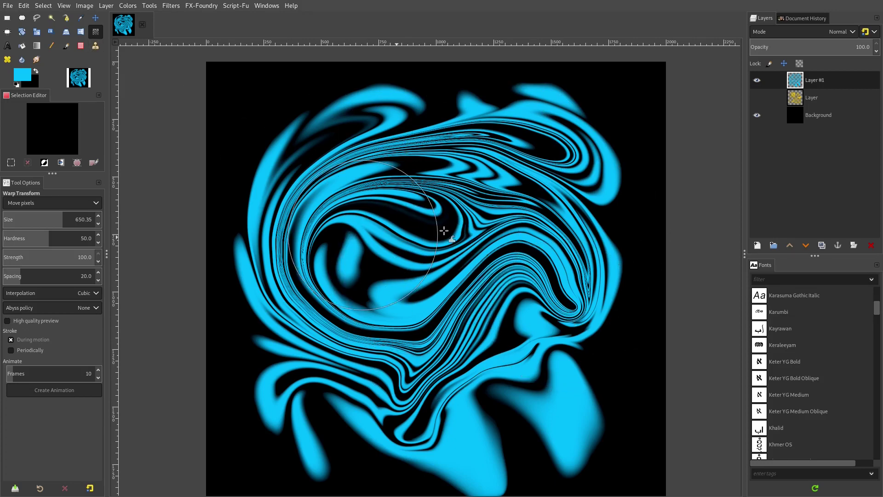
# Step: Set the Warp Transform behavior to Smooth warping, then begin adding a new layer
pyautogui.click(49, 203)
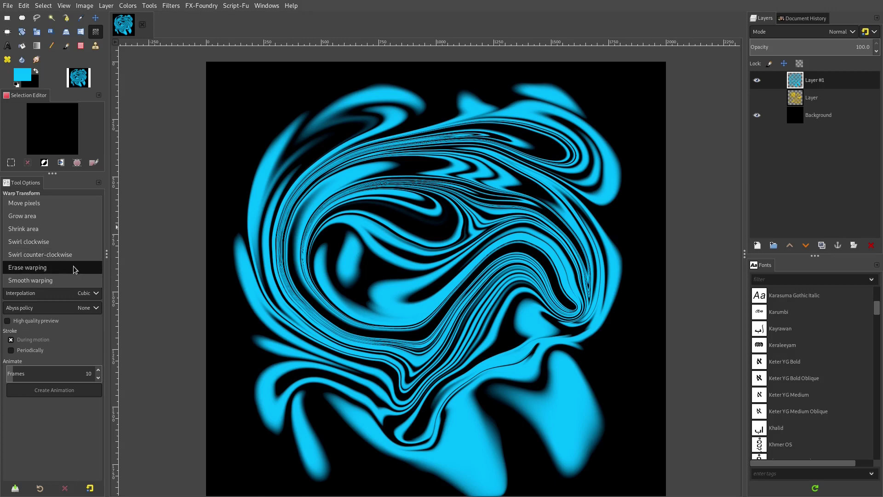
pyautogui.click(67, 280)
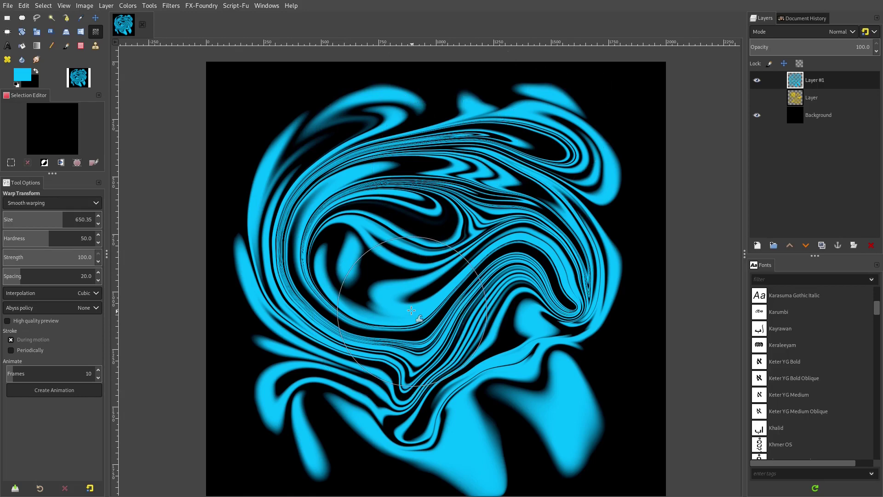
pyautogui.click(757, 245)
# Step: Create empty Layer #2 and a new Layer Group, move Layer #1 into the group, and select Layer #1
pyautogui.click(857, 374)
pyautogui.rightClick(818, 106)
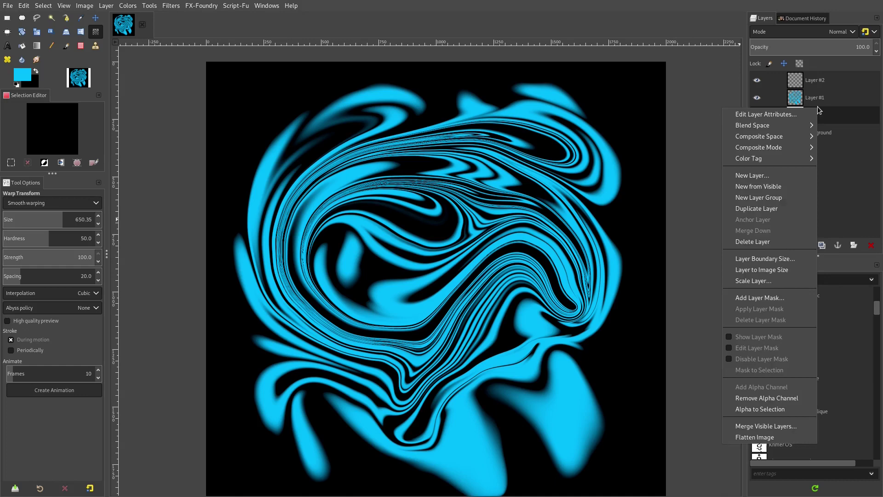
pyautogui.press('Escape')
pyautogui.rightClick(815, 97)
pyautogui.click(794, 186)
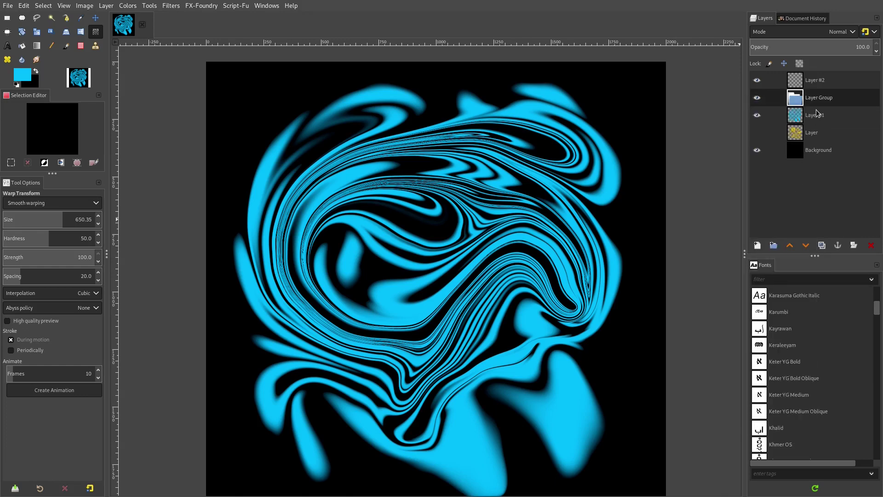
pyautogui.rightClick(822, 101)
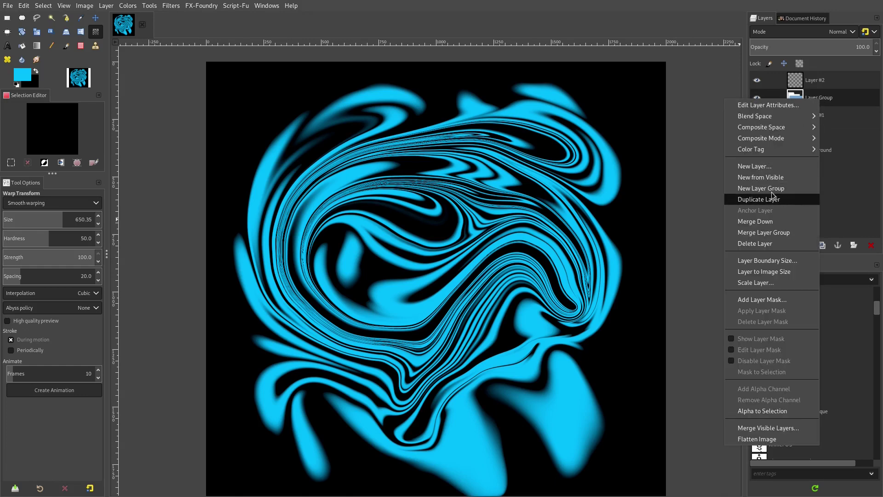
pyautogui.press('Escape')
pyautogui.moveTo(816, 115)
pyautogui.mouseDown()
pyautogui.moveTo(839, 115)
pyautogui.moveTo(814, 102)
pyautogui.moveTo(814, 83)
pyautogui.moveTo(814, 103)
pyautogui.mouseUp()
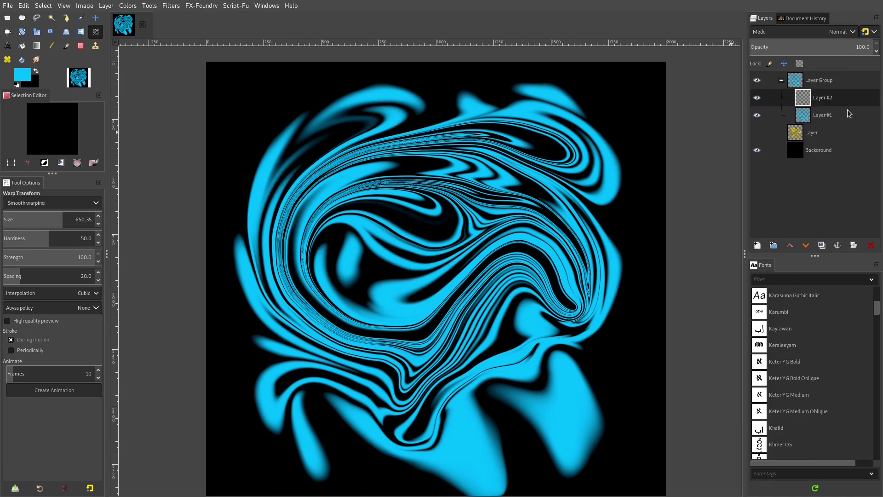
pyautogui.press('pagedown')
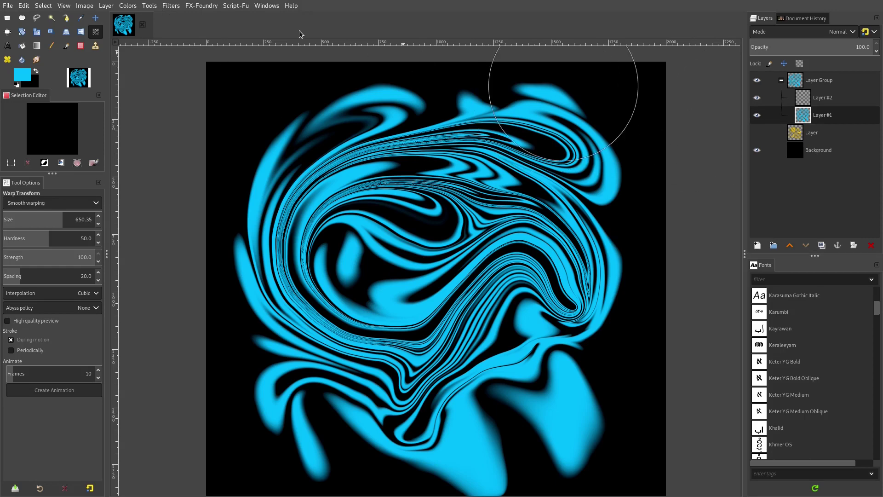
# Step: Colorize the swirl layer with Lightness -1 so it turns black
pyautogui.click(129, 6)
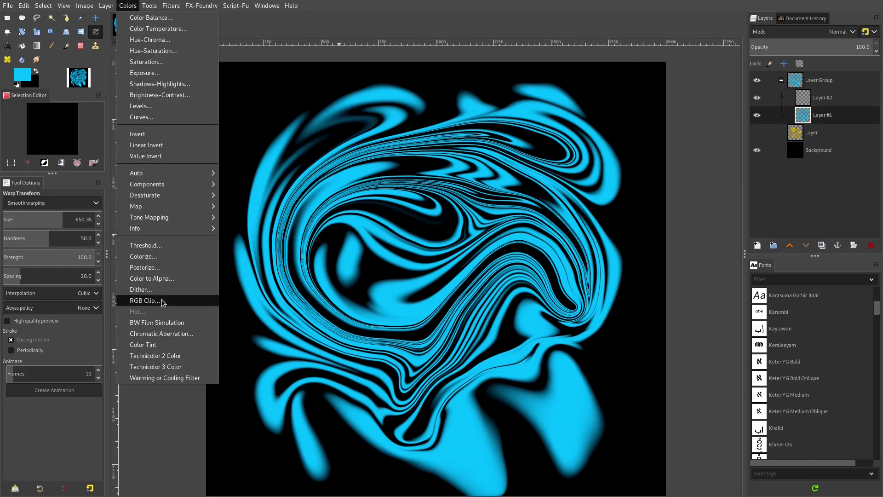
pyautogui.click(167, 264)
pyautogui.moveTo(747, 105); pyautogui.dragTo(600, 115)
pyautogui.click(813, 155)
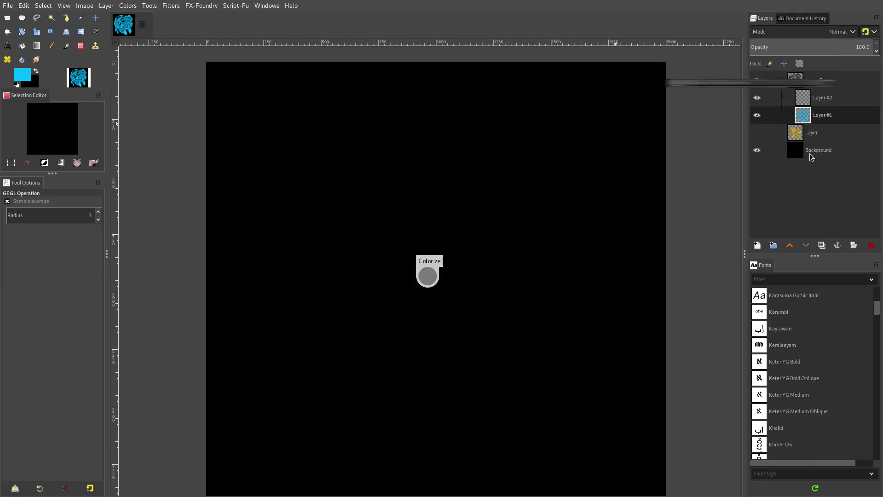
pyautogui.scroll(-1, 341, 211)
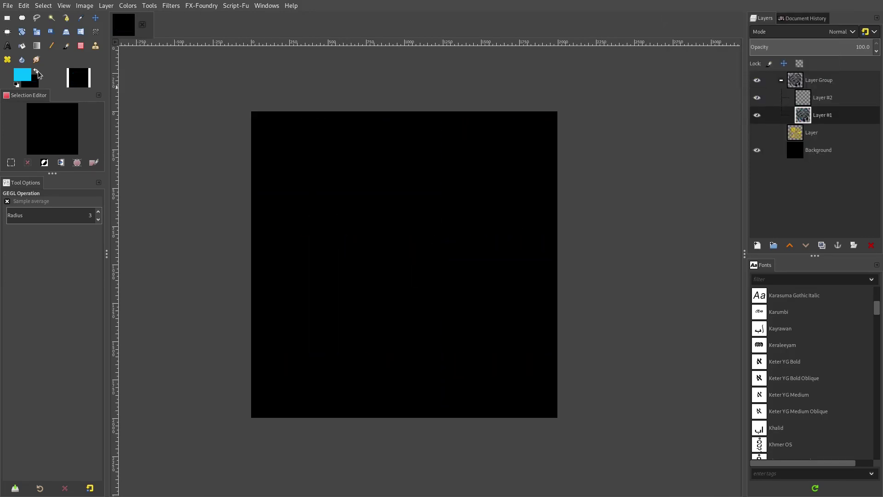
# Step: Swap colours and set the foreground colour to blue 3564ee
pyautogui.click(36, 72)
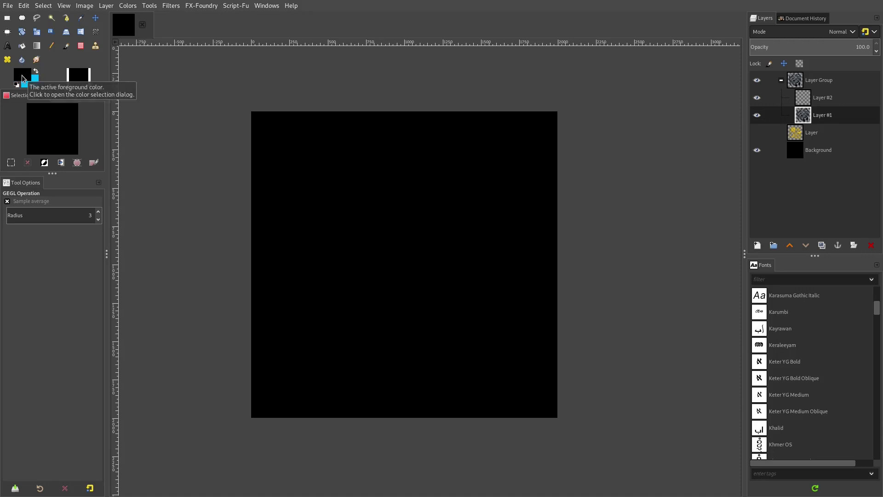
pyautogui.click(22, 77)
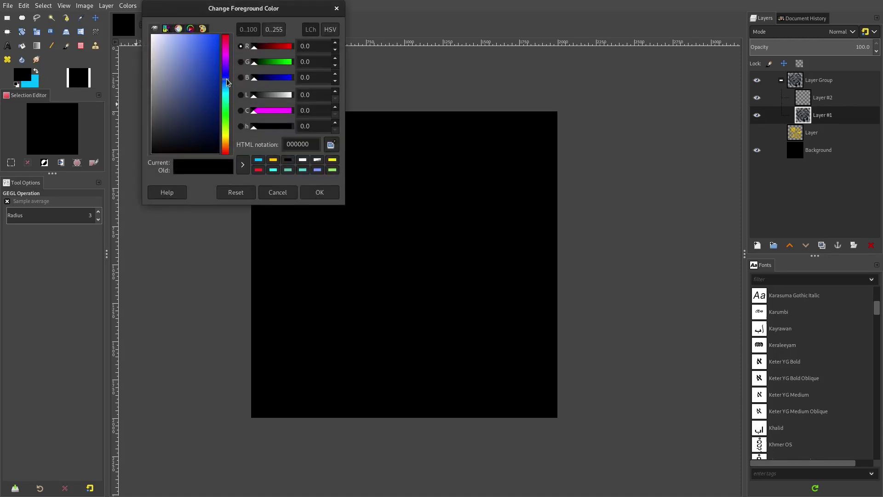
pyautogui.click(218, 35)
pyautogui.moveTo(207, 55); pyautogui.dragTo(204, 42)
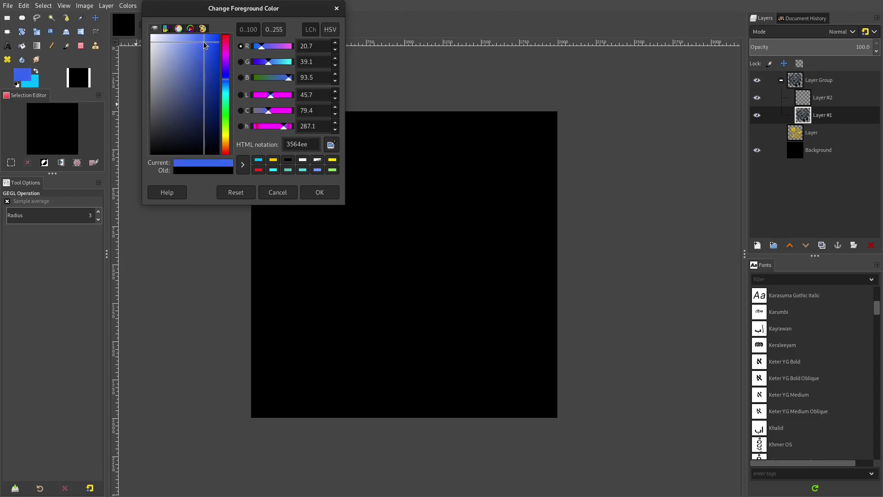
pyautogui.click(313, 193)
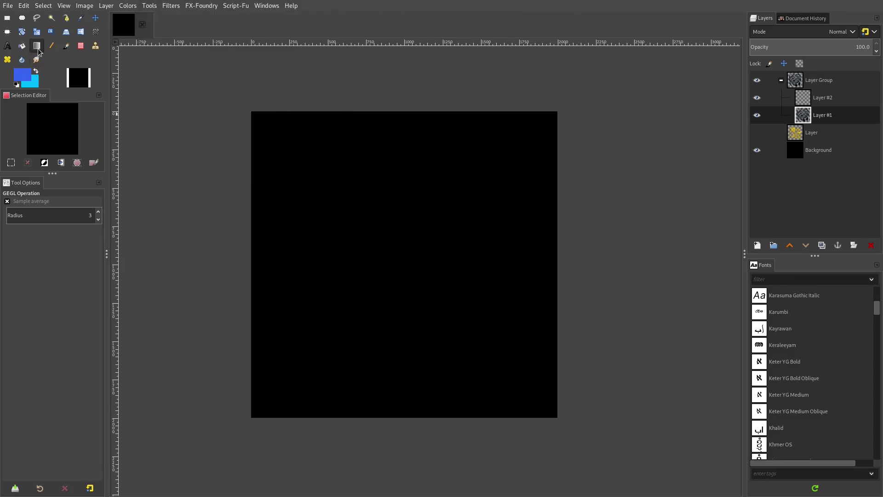
# Step: Fill Layer #1 with a diagonal linear blue-to-cyan gradient and set its mode to Screen
pyautogui.click(39, 51)
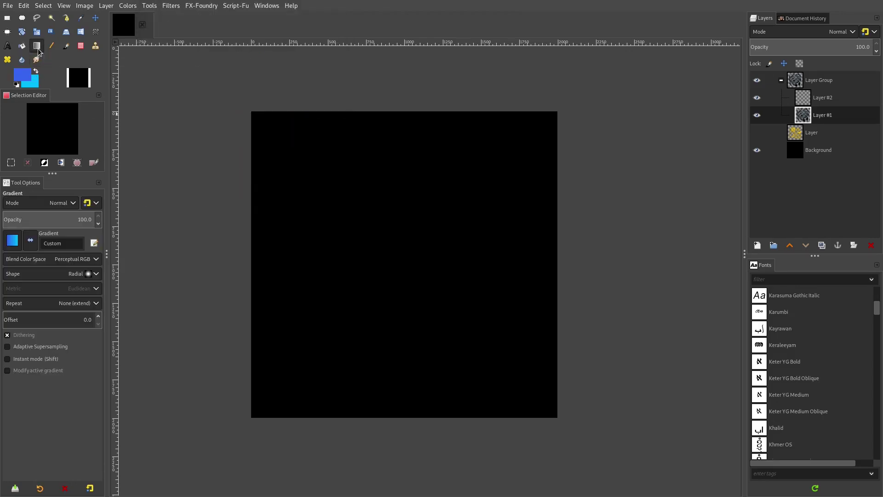
pyautogui.click(79, 276)
pyautogui.click(73, 246)
pyautogui.moveTo(310, 407); pyautogui.dragTo(533, 112)
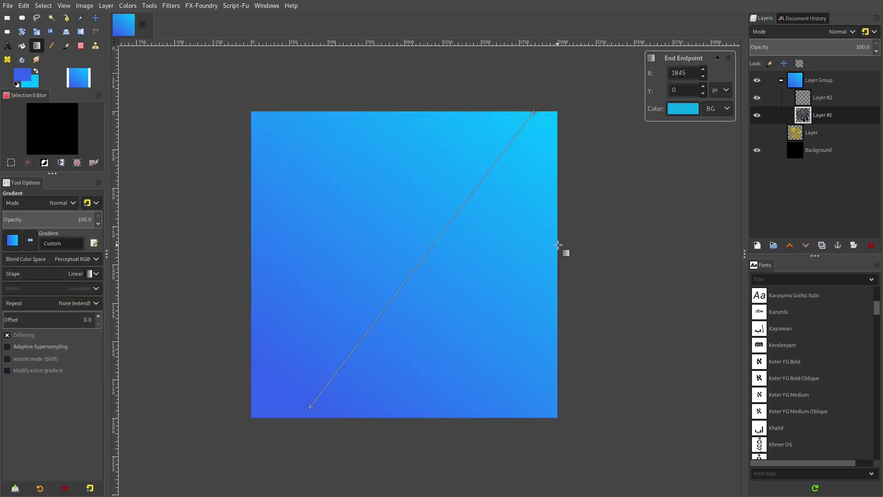
pyautogui.press('Return')
pyautogui.click(787, 33)
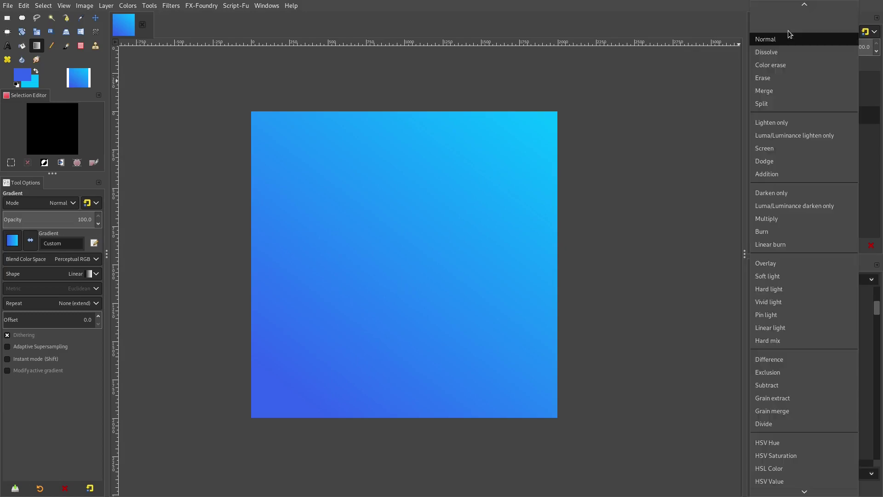
pyautogui.click(783, 146)
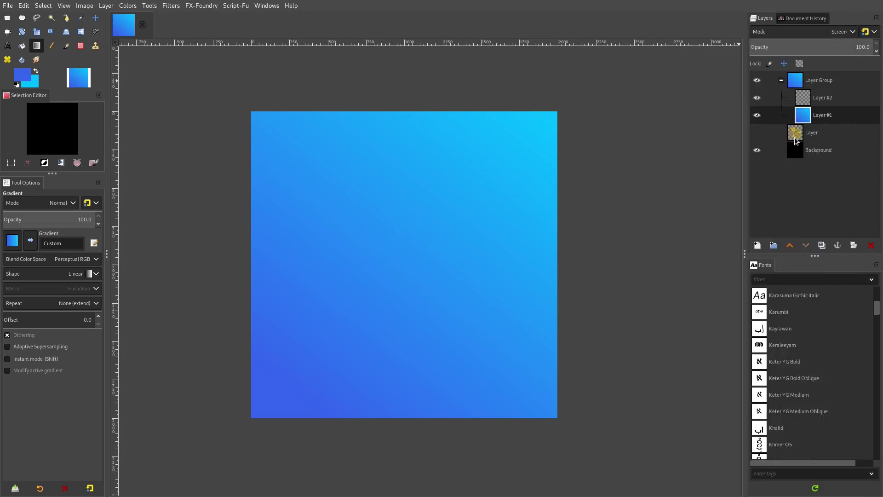
# Step: Put a bottom-to-top blue linear gradient on Layer #2 in Screen mode, tinting the swirl blue
pyautogui.hotkey('ctrl', 'z')
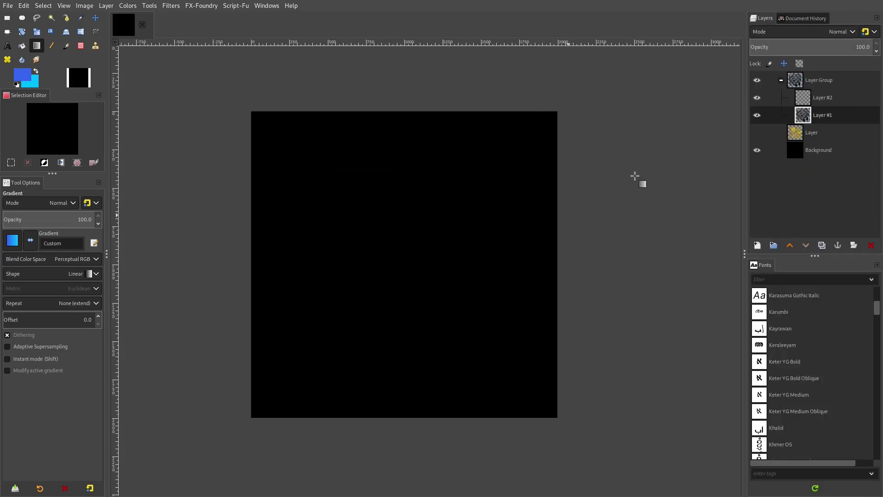
pyautogui.hotkey('ctrl', 'y')
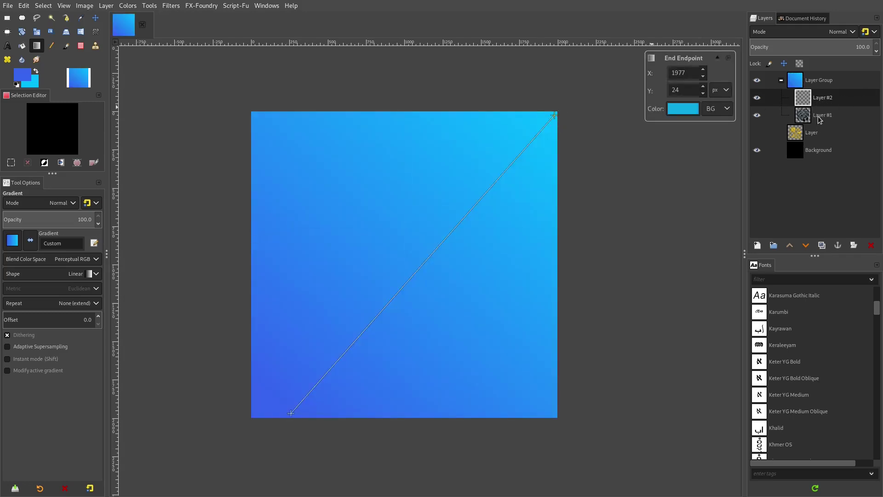
pyautogui.press('Return')
pyautogui.click(820, 32)
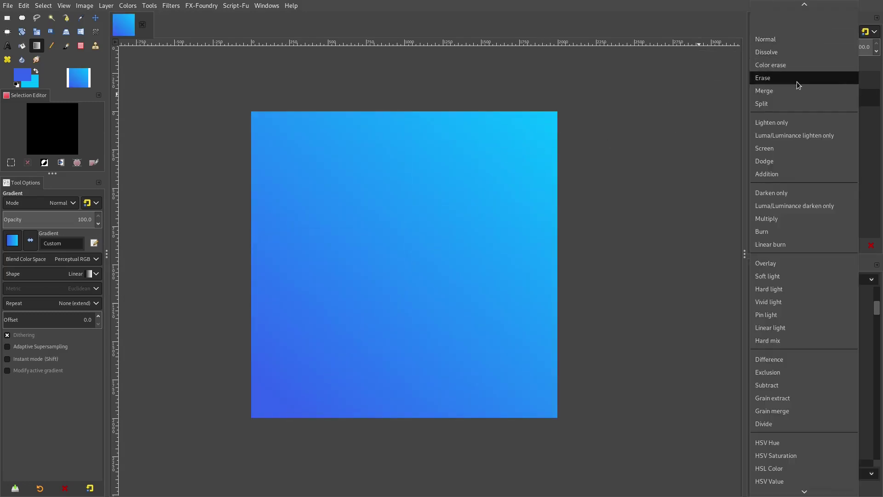
pyautogui.click(771, 144)
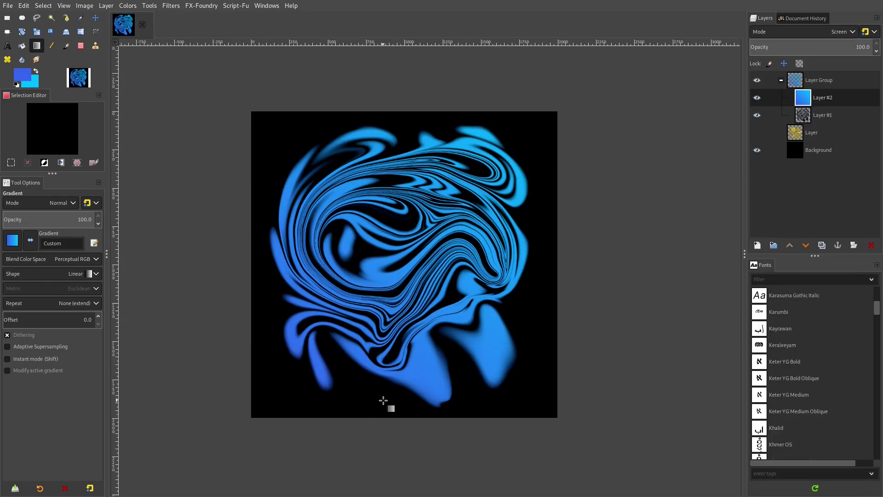
pyautogui.moveTo(381, 407); pyautogui.dragTo(476, 130)
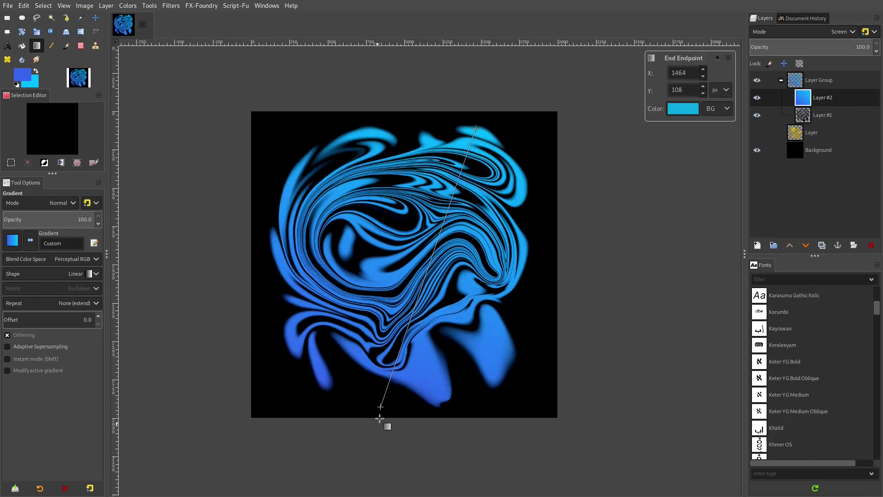
pyautogui.moveTo(380, 407); pyautogui.dragTo(384, 402)
pyautogui.press('Return')
pyautogui.scroll(-5, 504, 279)
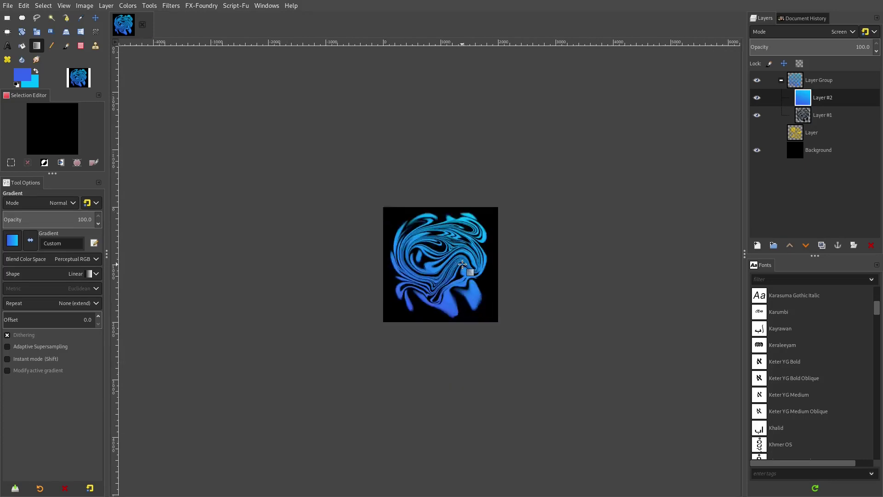
pyautogui.scroll(5, 496, 247)
pyautogui.scroll(3, 496, 247)
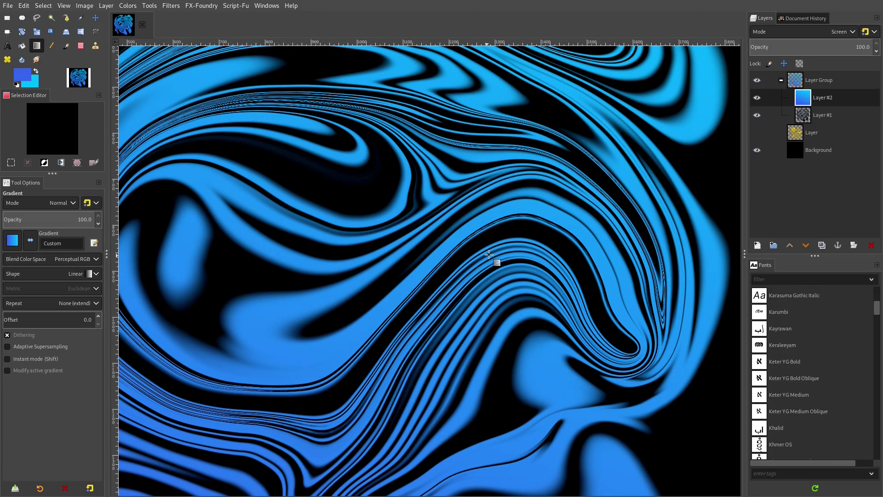
pyautogui.scroll(-3, 483, 247)
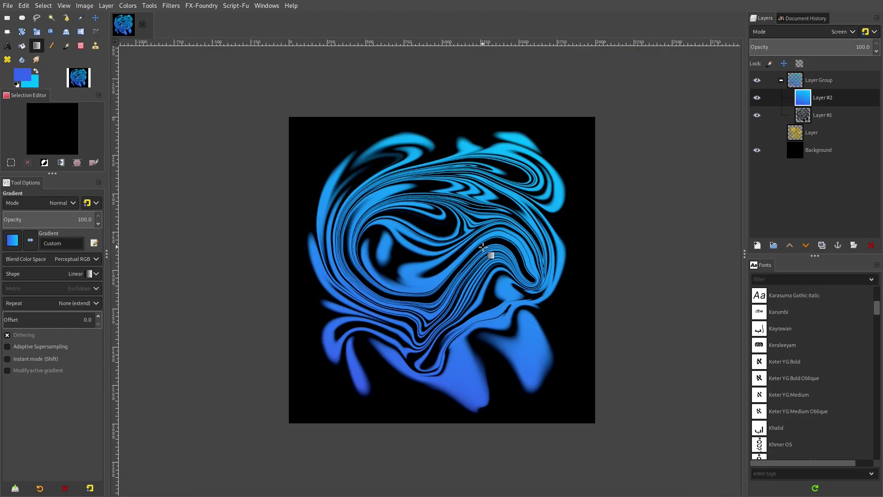
pyautogui.scroll(-5, 483, 247)
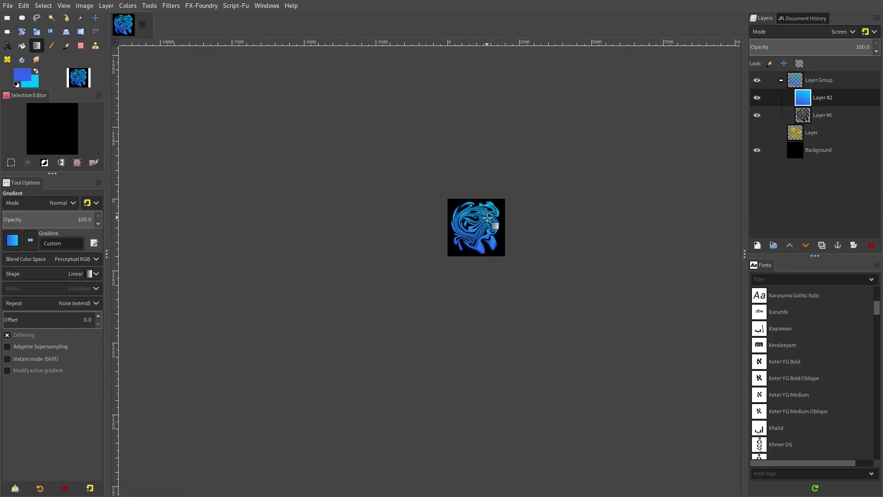
pyautogui.scroll(6, 479, 219)
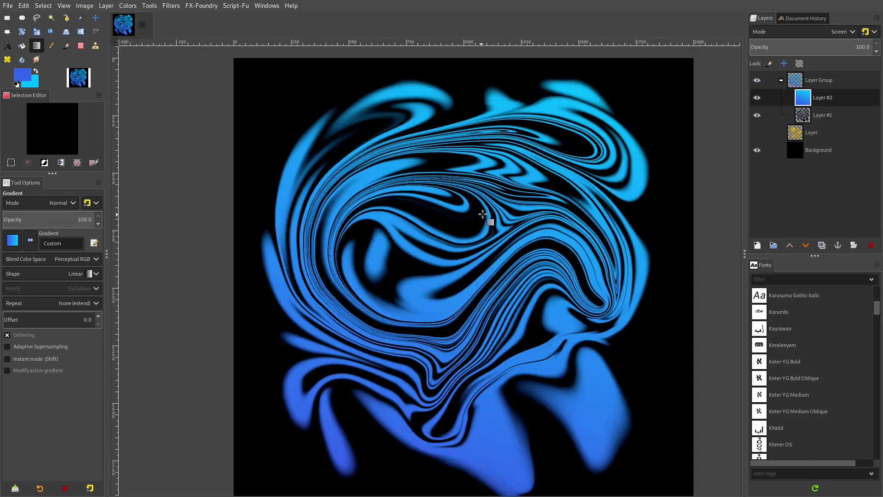